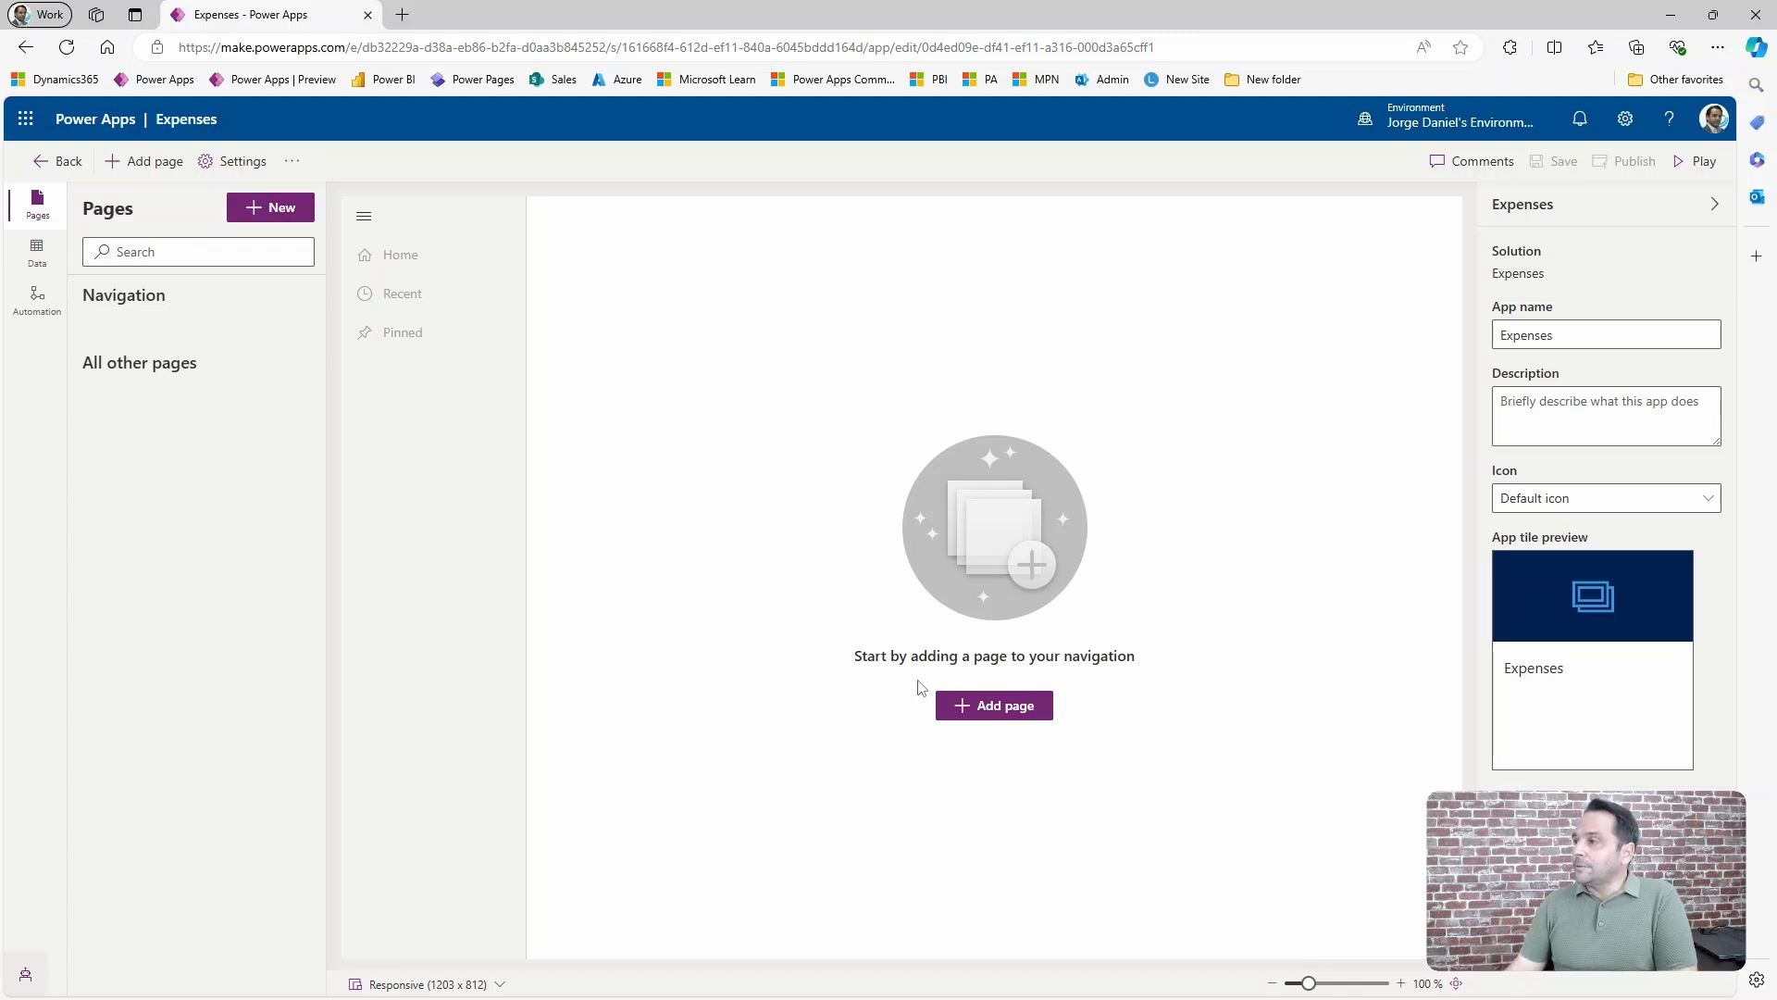
Add Dataverse table pages for Account, Expense and Expense Type to the app, shown in navigation.
left_click(986, 707)
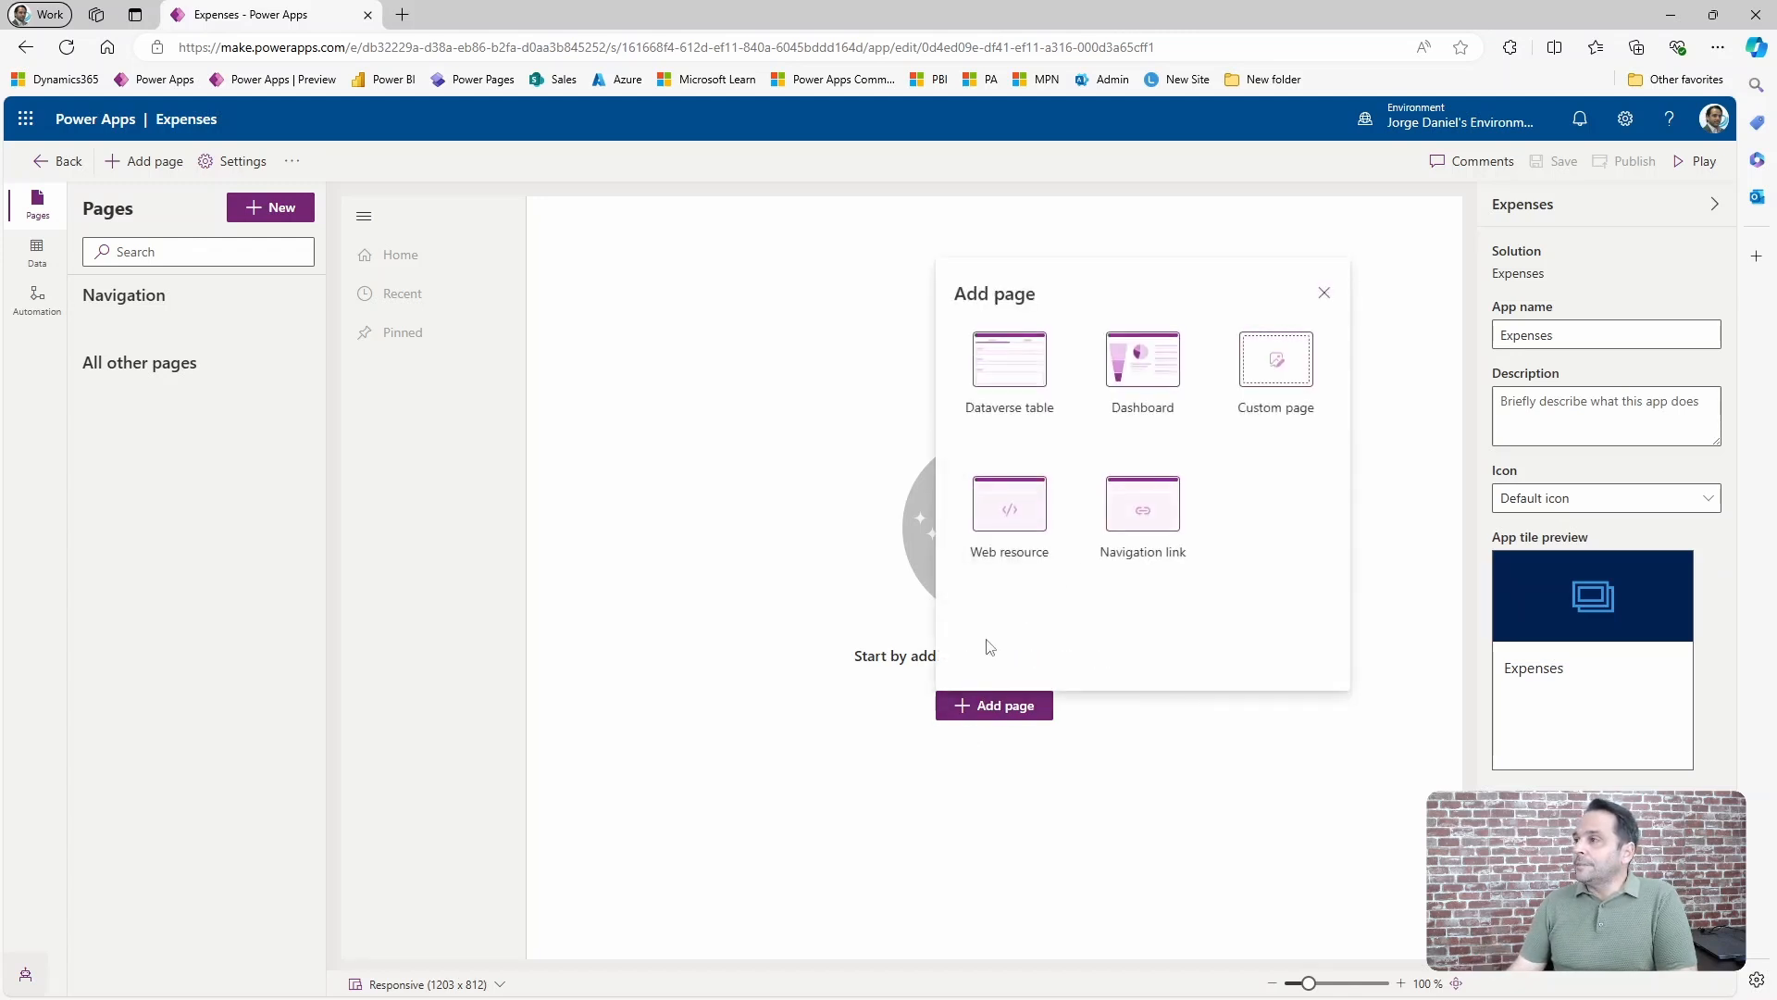
left_click(1003, 367)
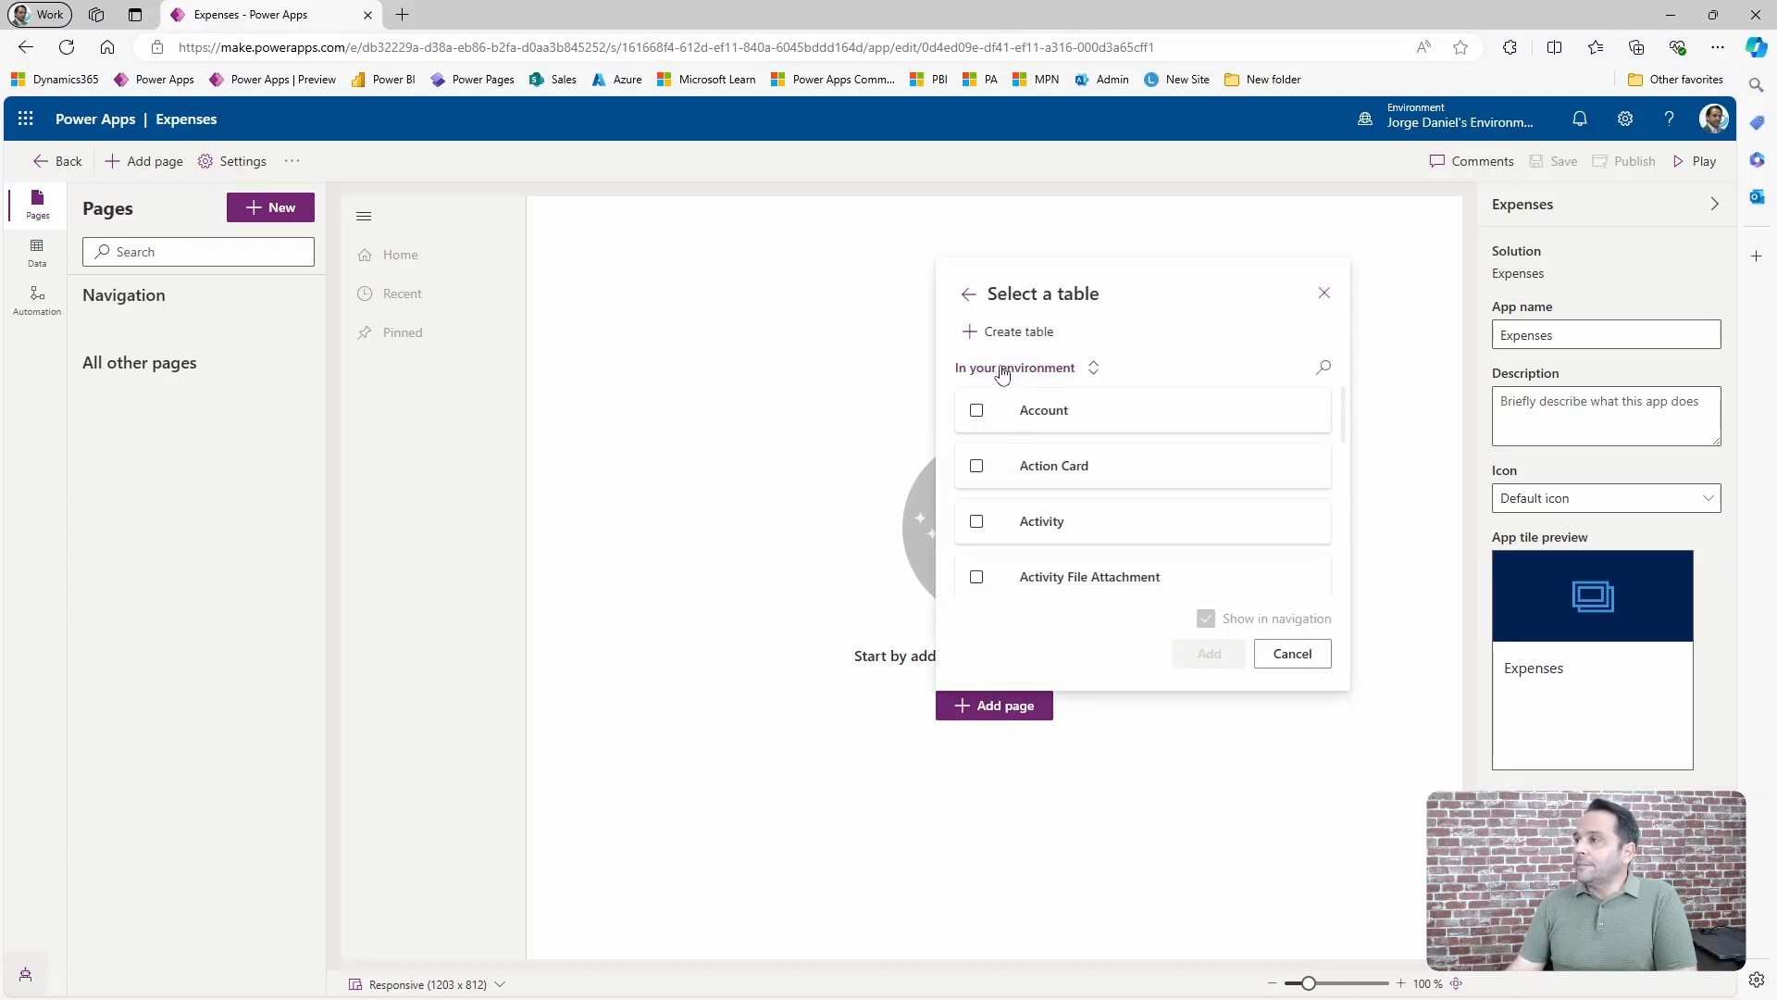
left_click(976, 412)
left_click(1323, 368)
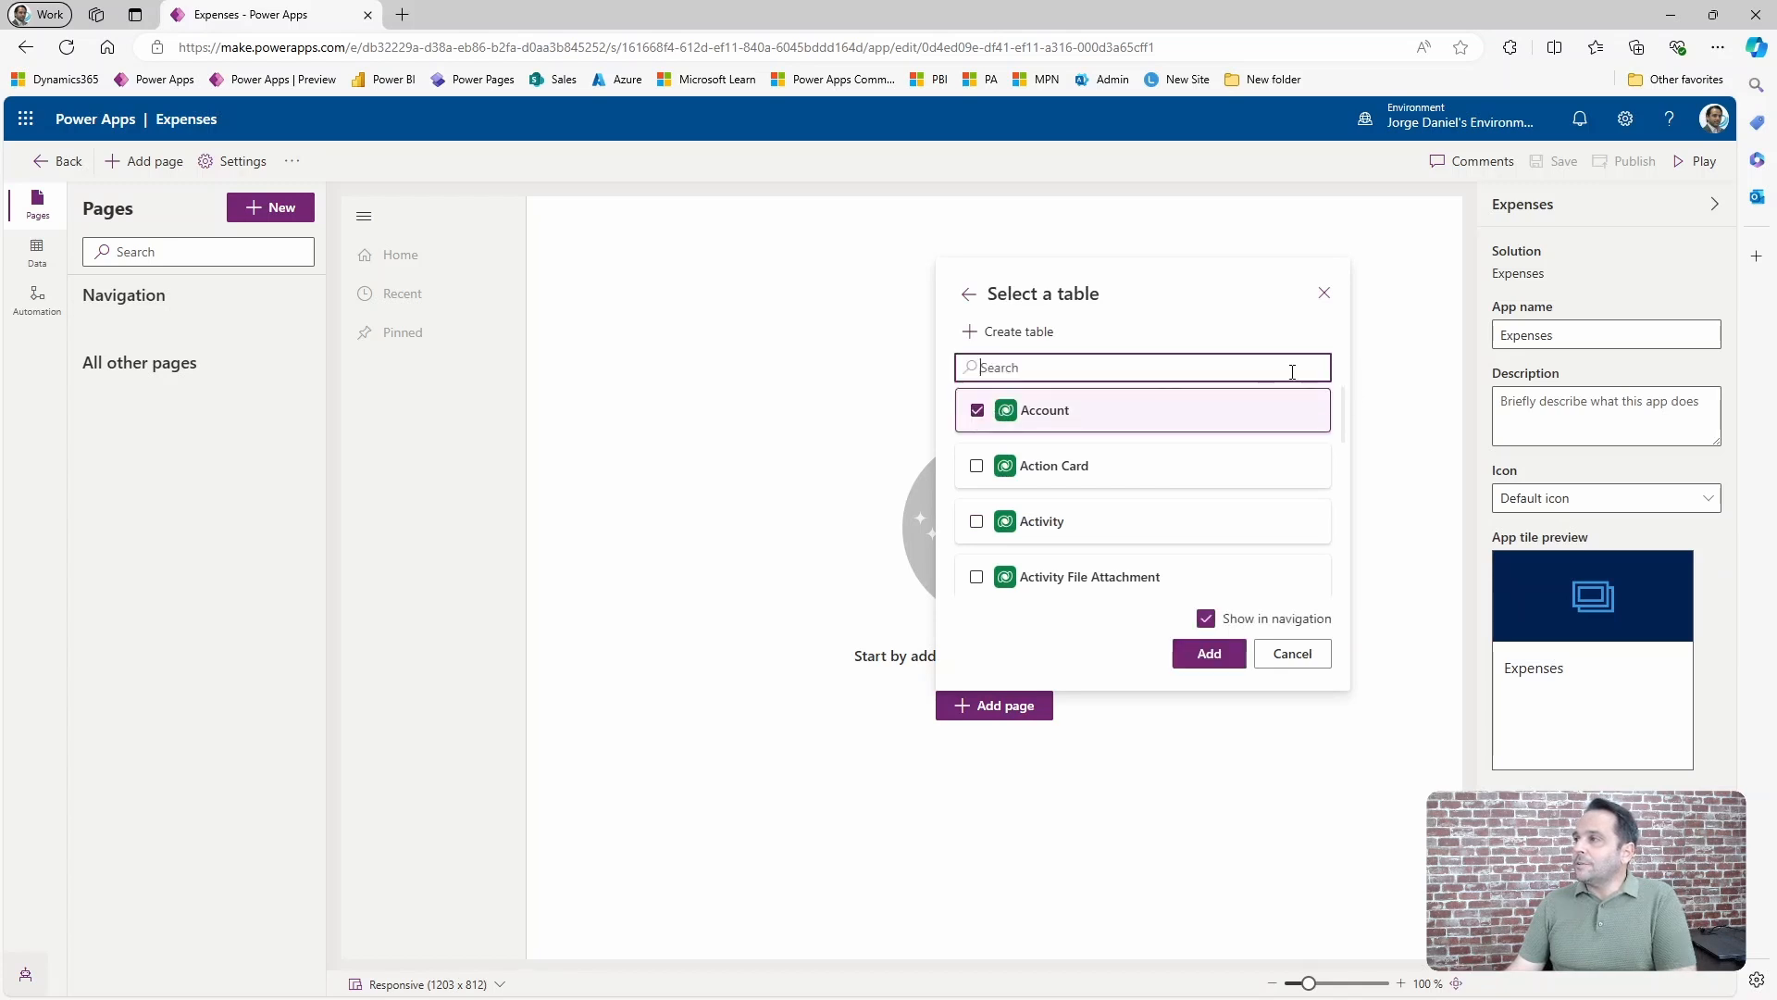
type("expe")
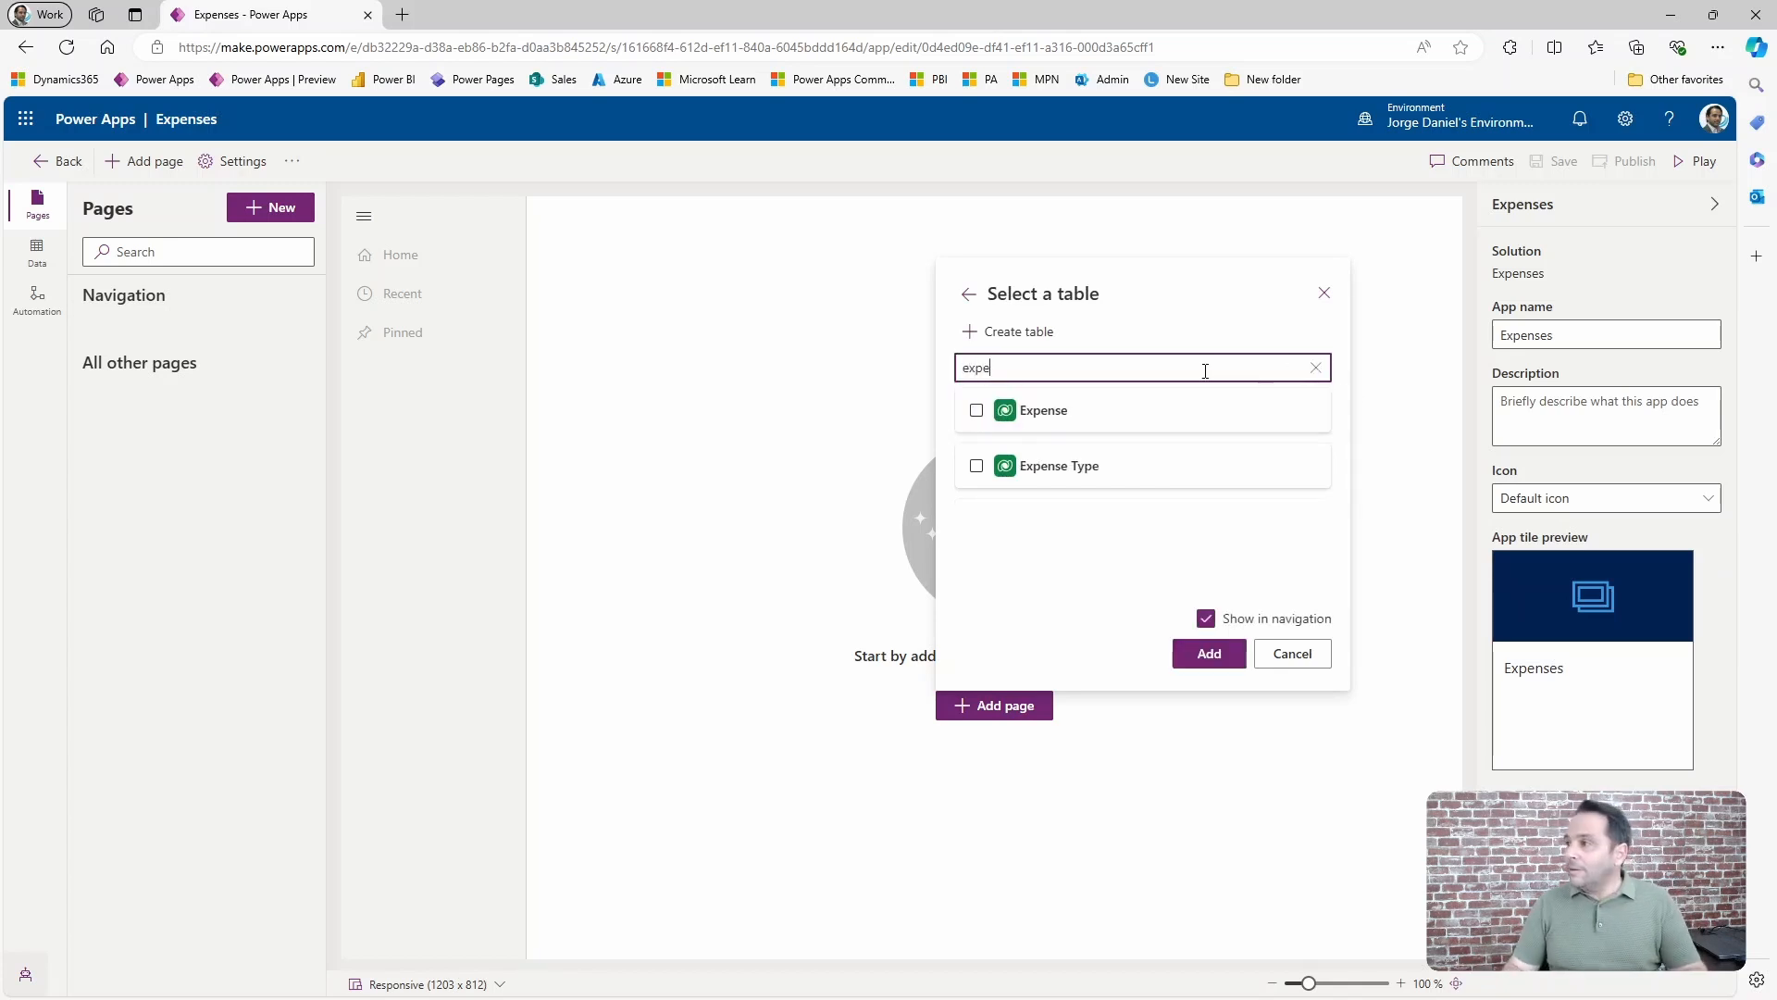
left_click(976, 410)
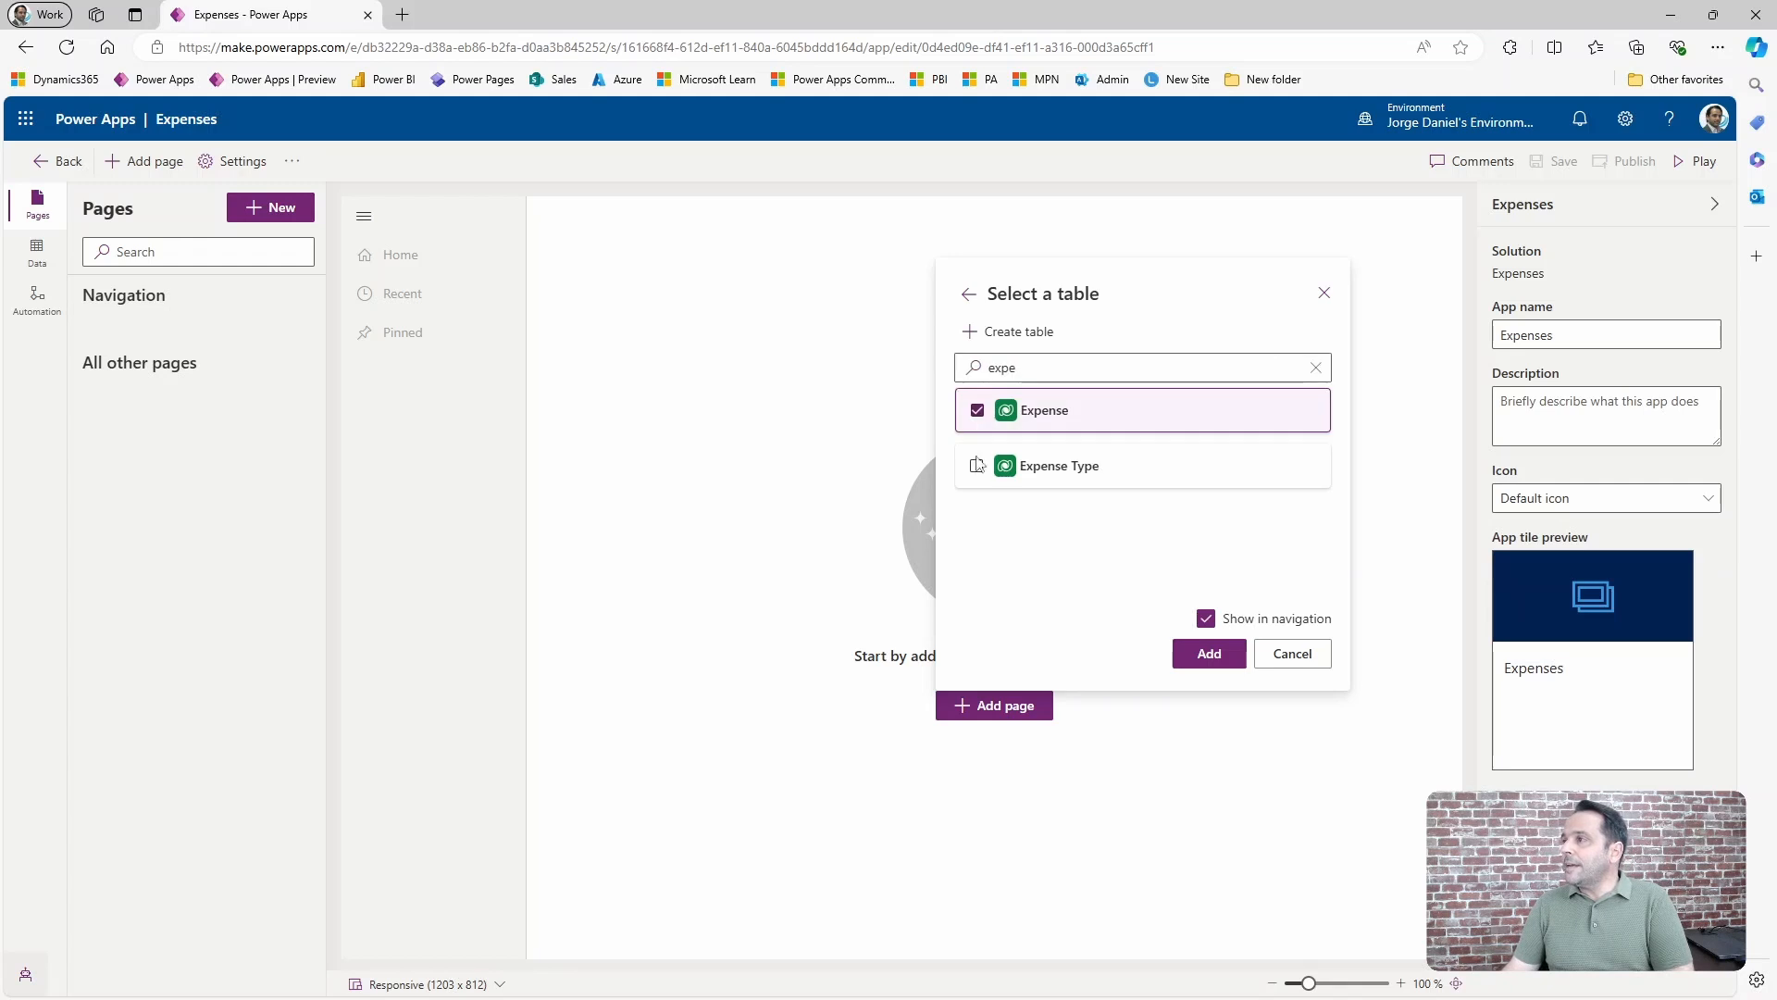
left_click(977, 466)
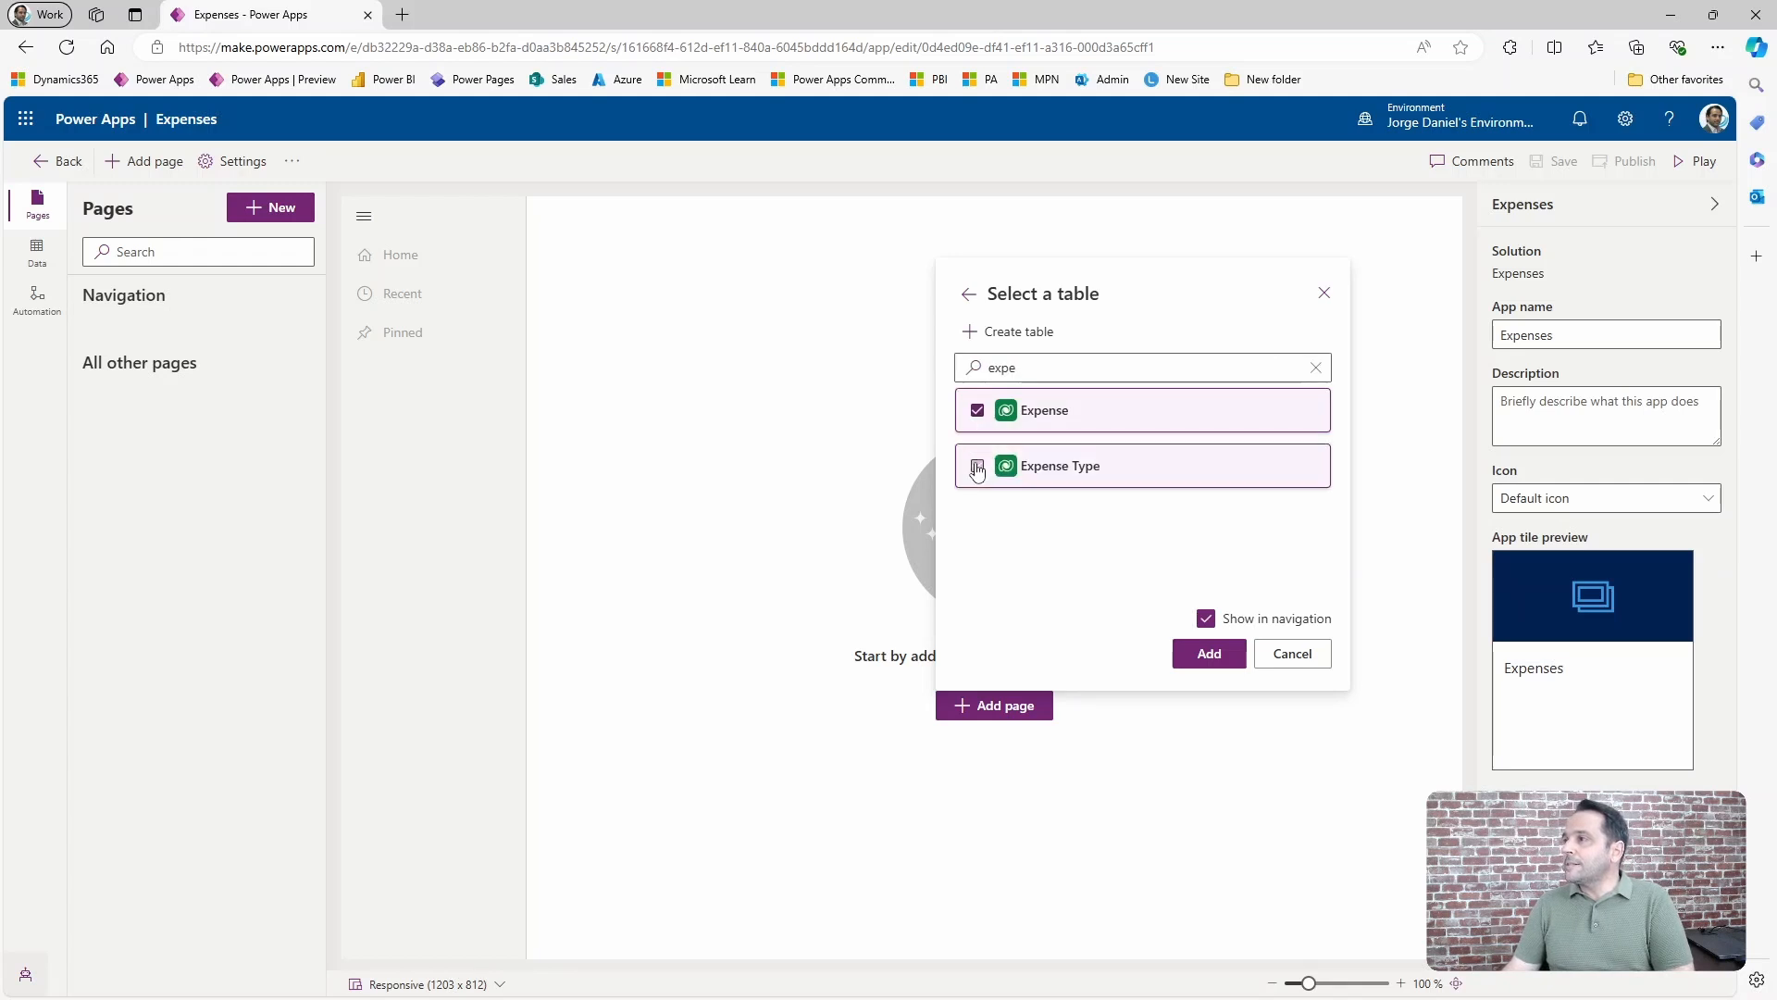
left_click(1208, 654)
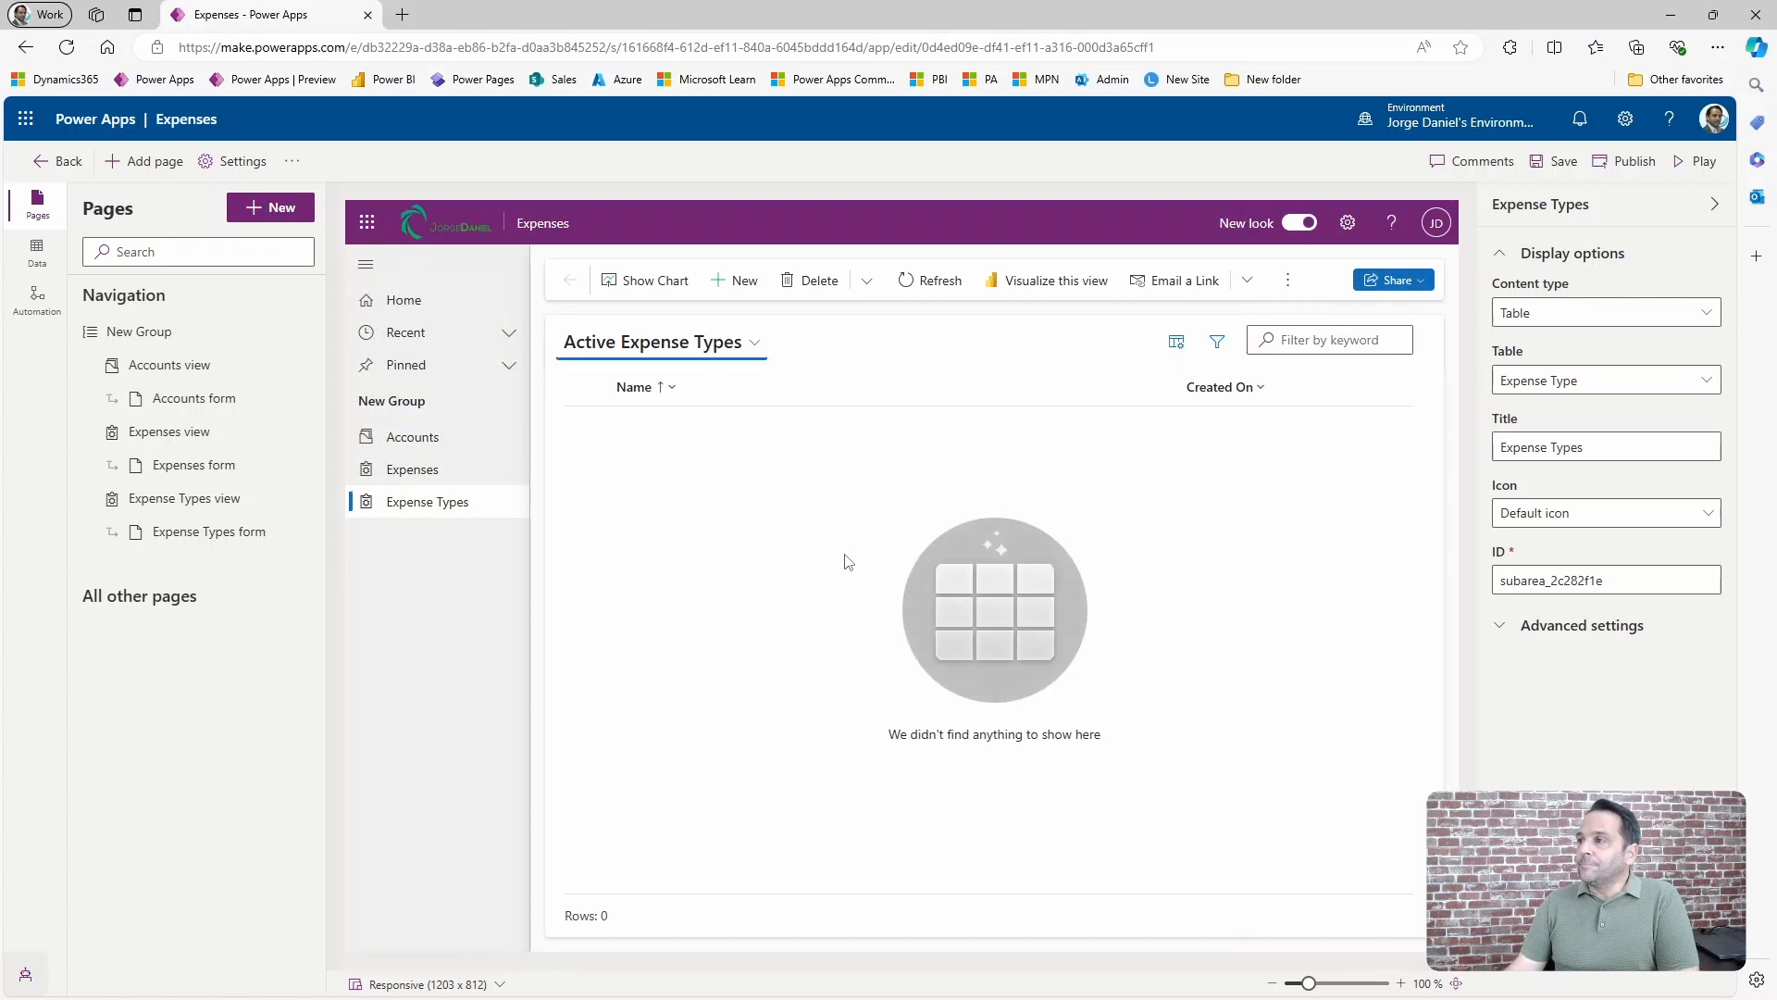
Publish the app and preview it running in its own browser tab.
left_click(1607, 164)
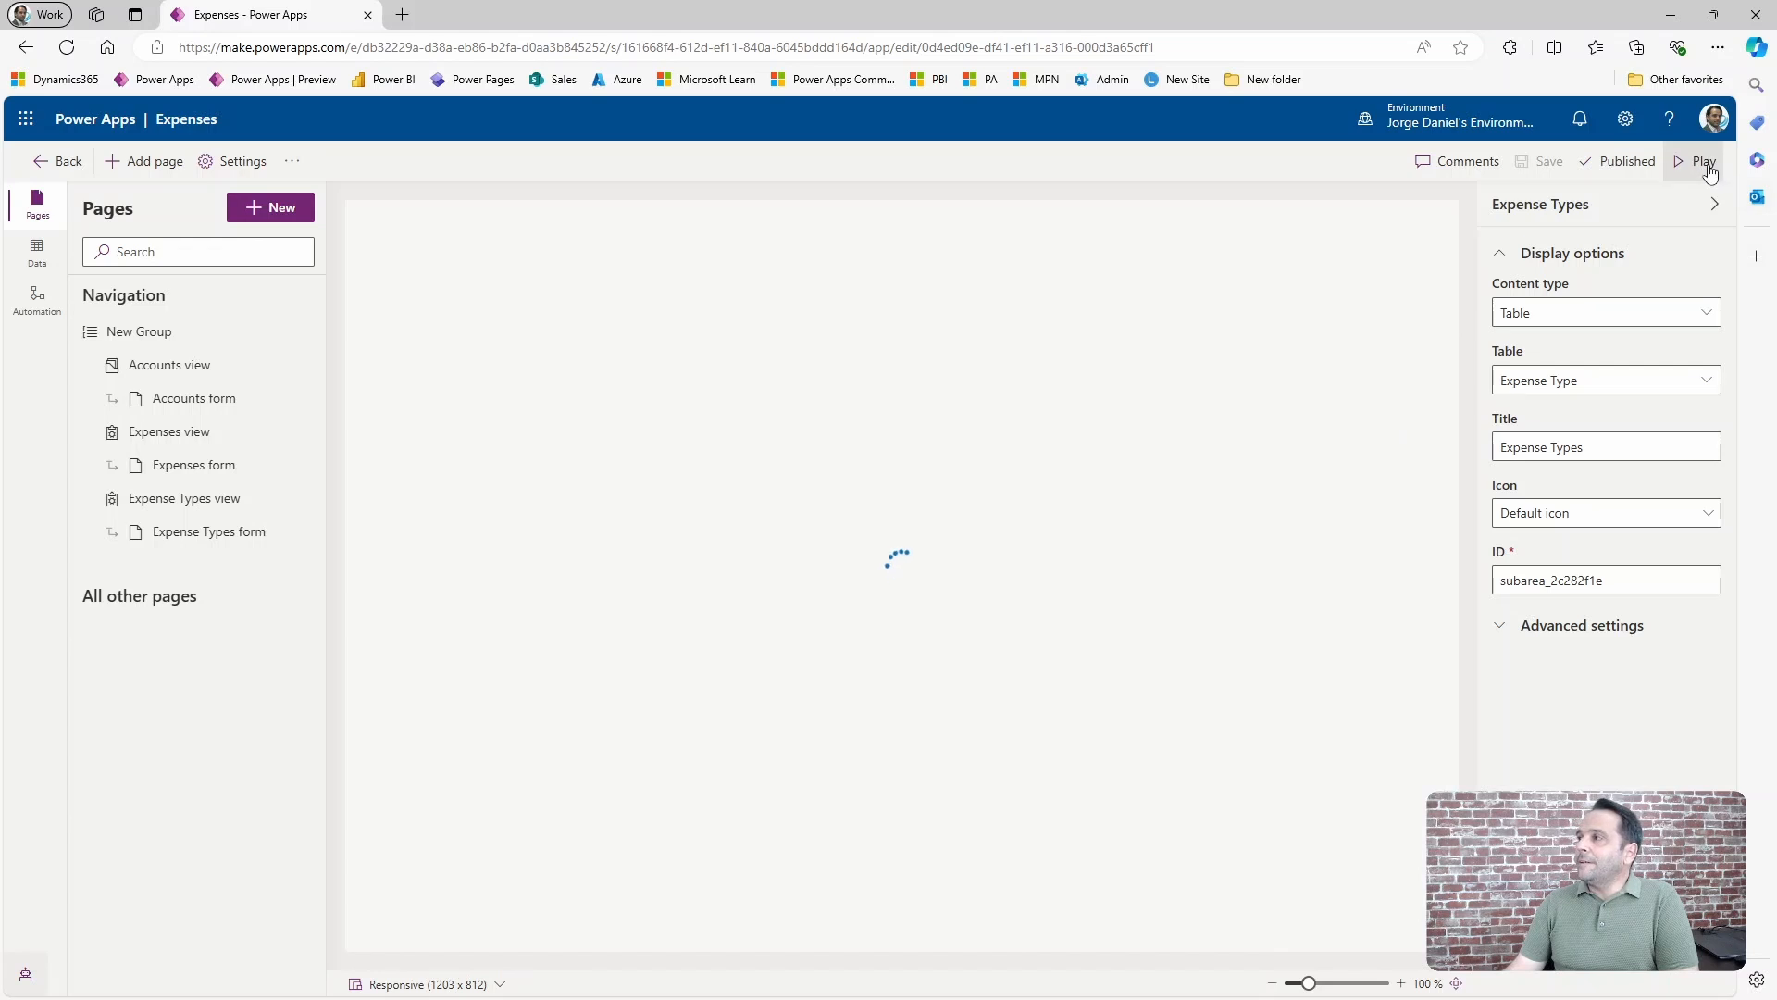
left_click(1701, 162)
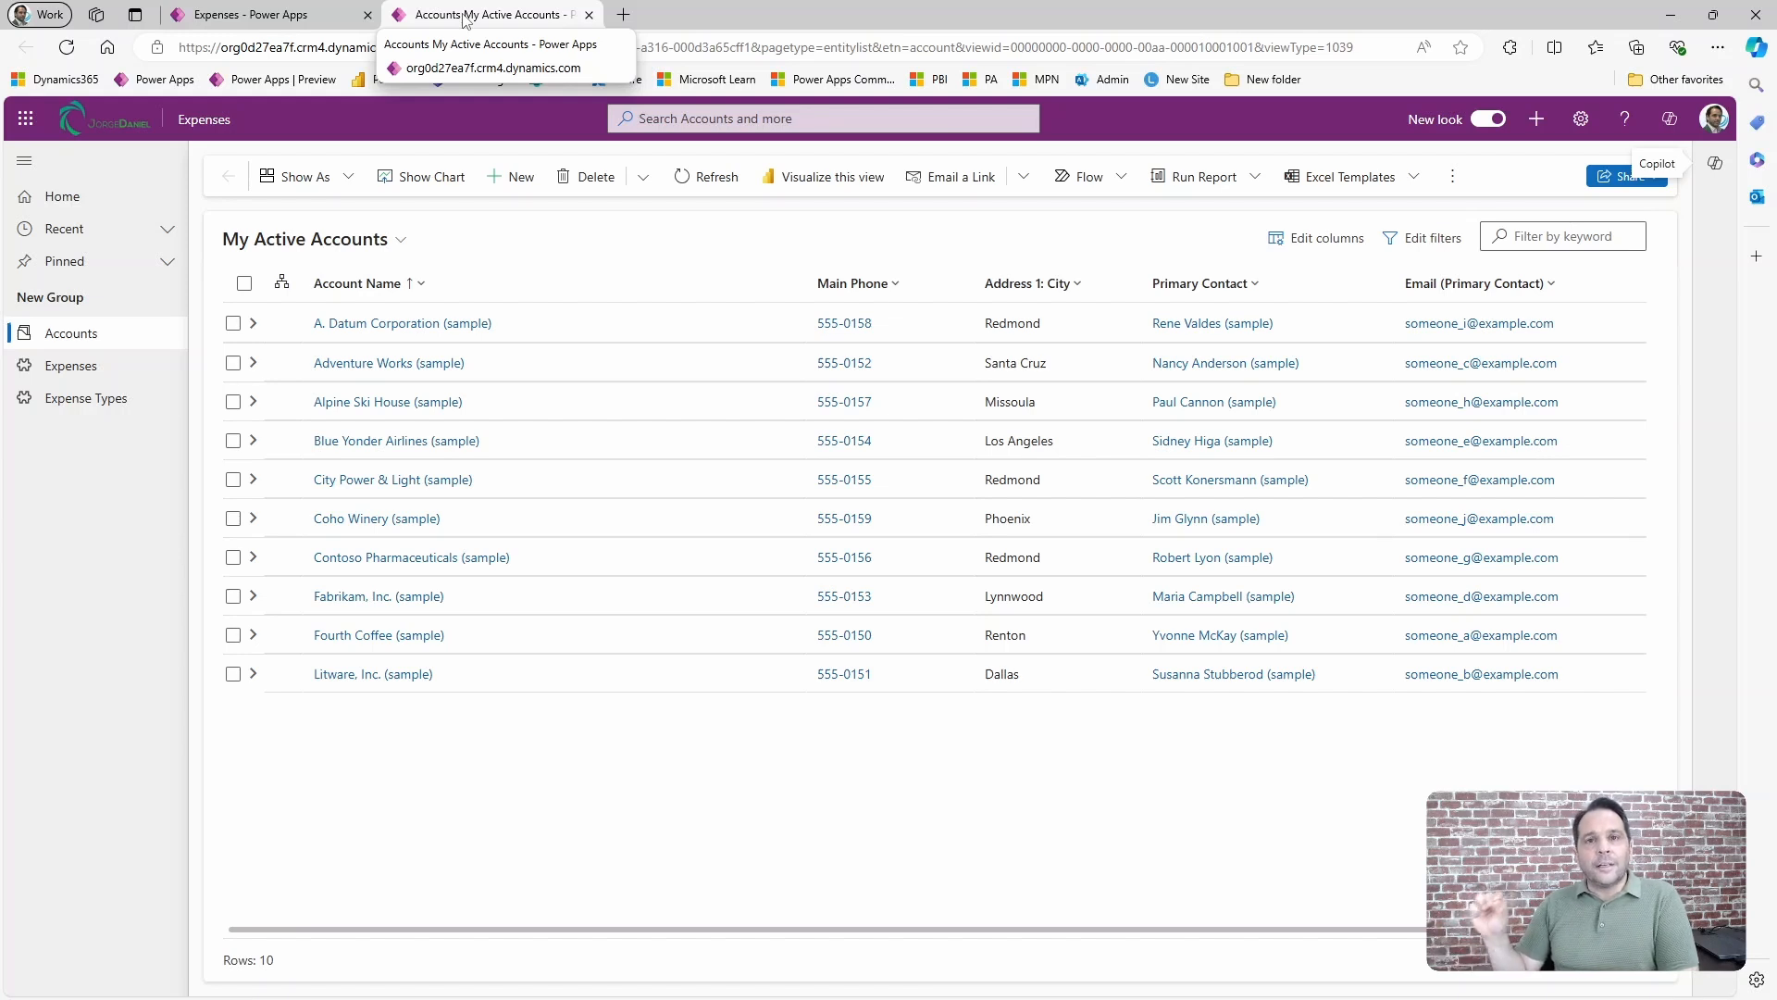
left_click(290, 21)
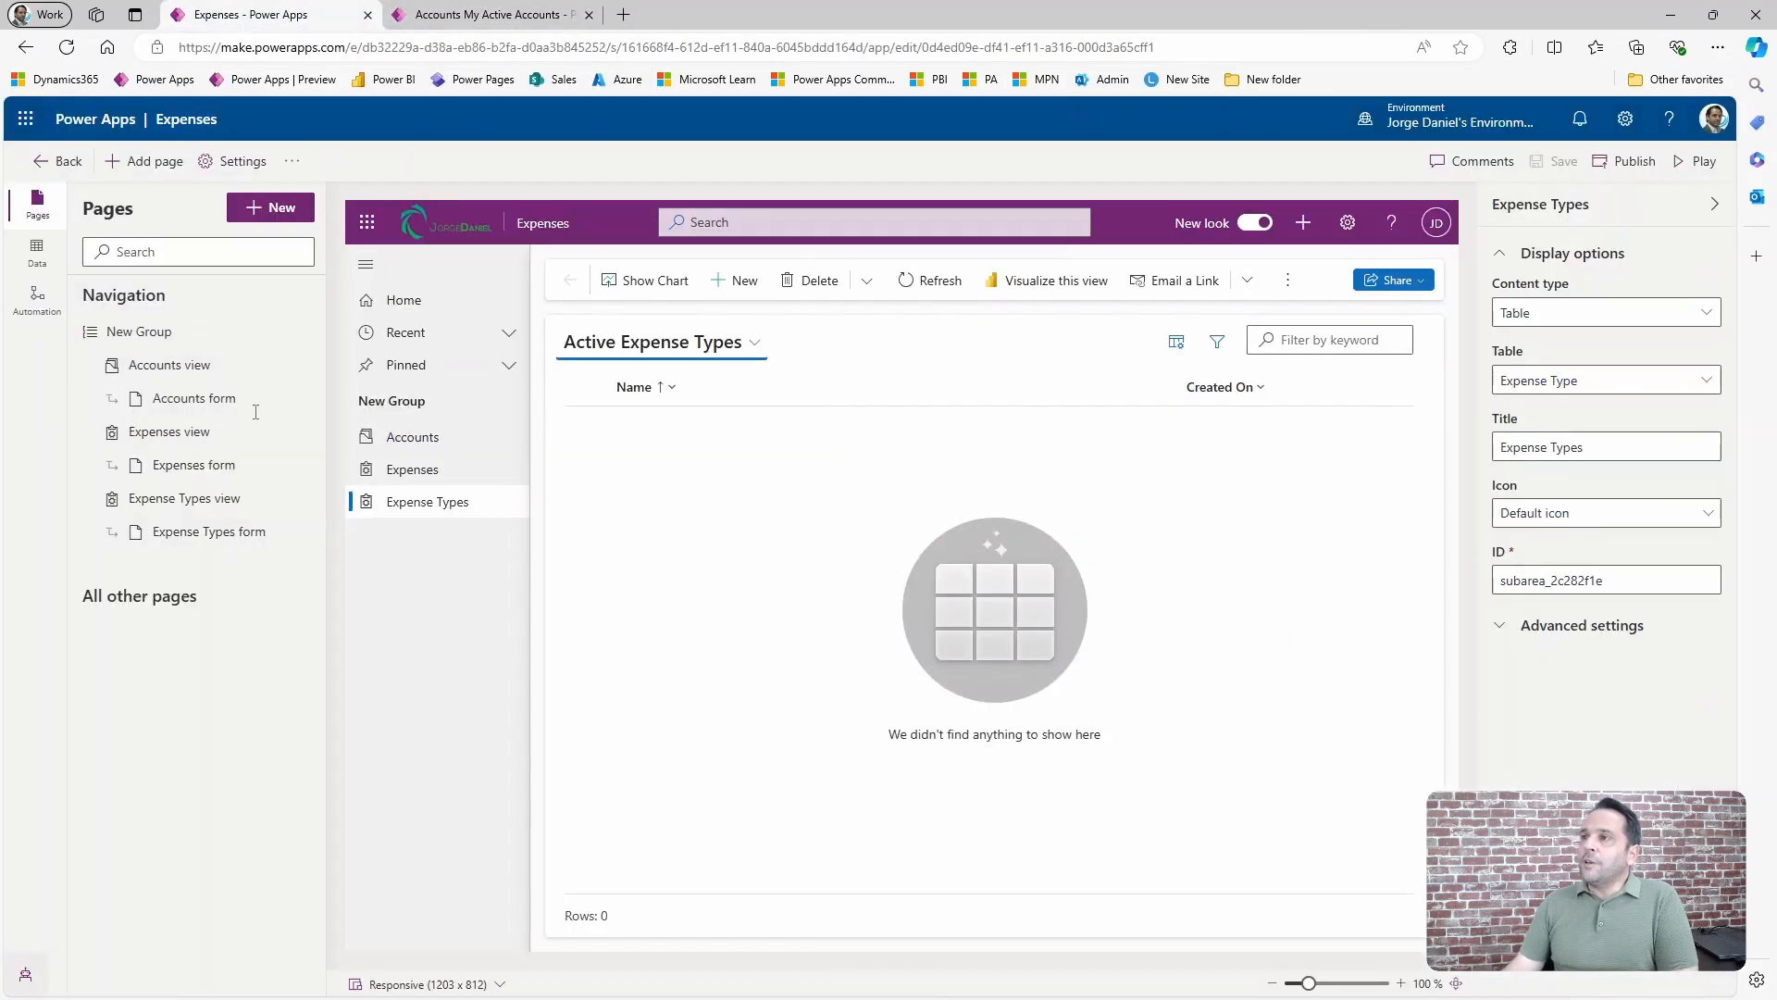
Rename the "New Group" navigation group holding the three table pages to Expenses.
left_click(135, 340)
left_click(454, 15)
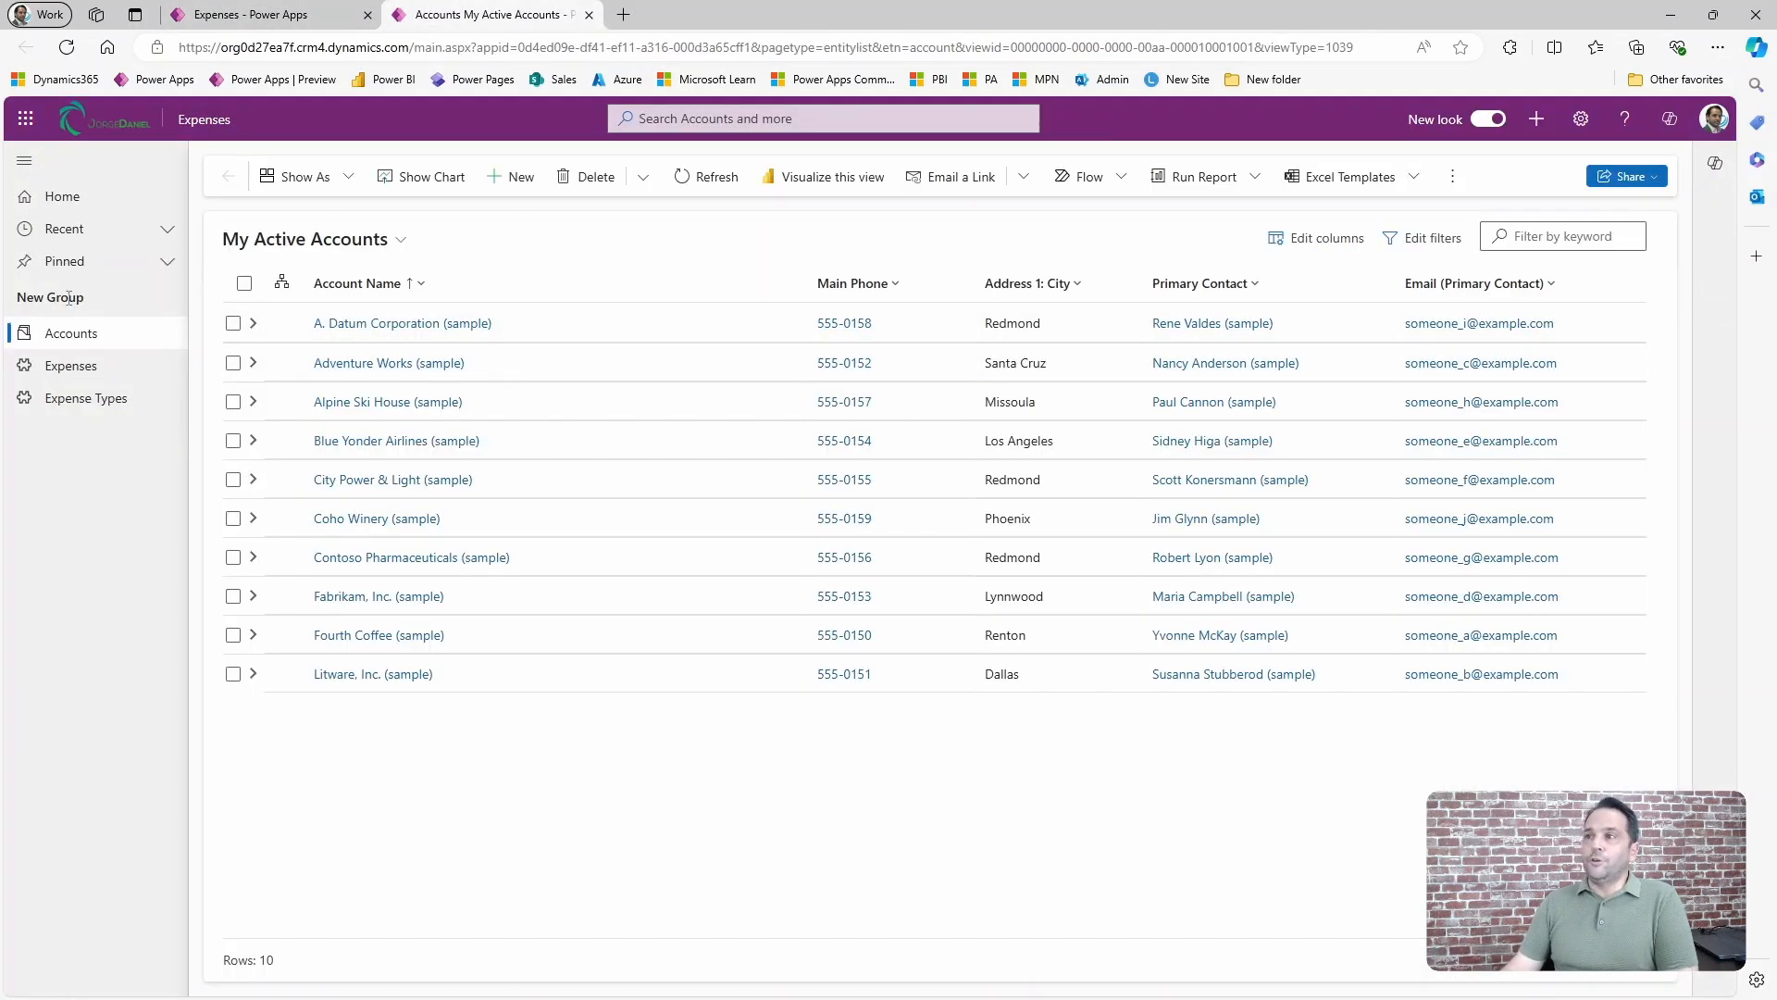
left_click(268, 15)
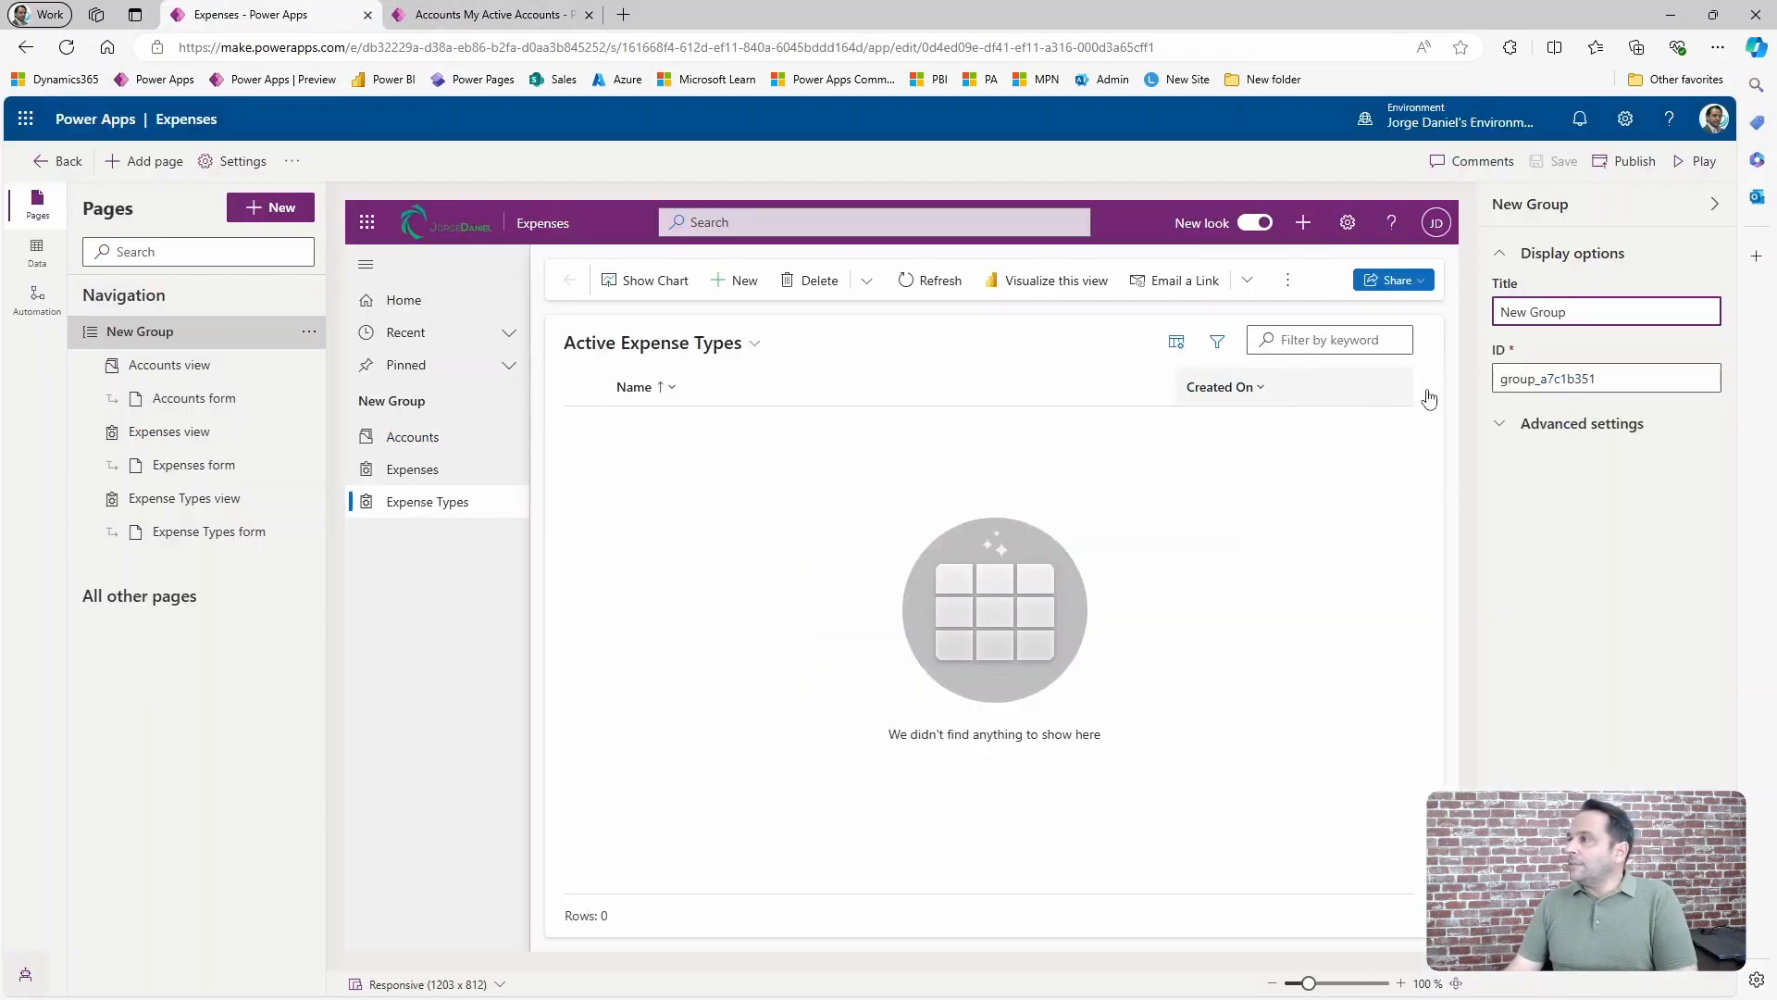
left_click_drag(1571, 301, 1338, 335)
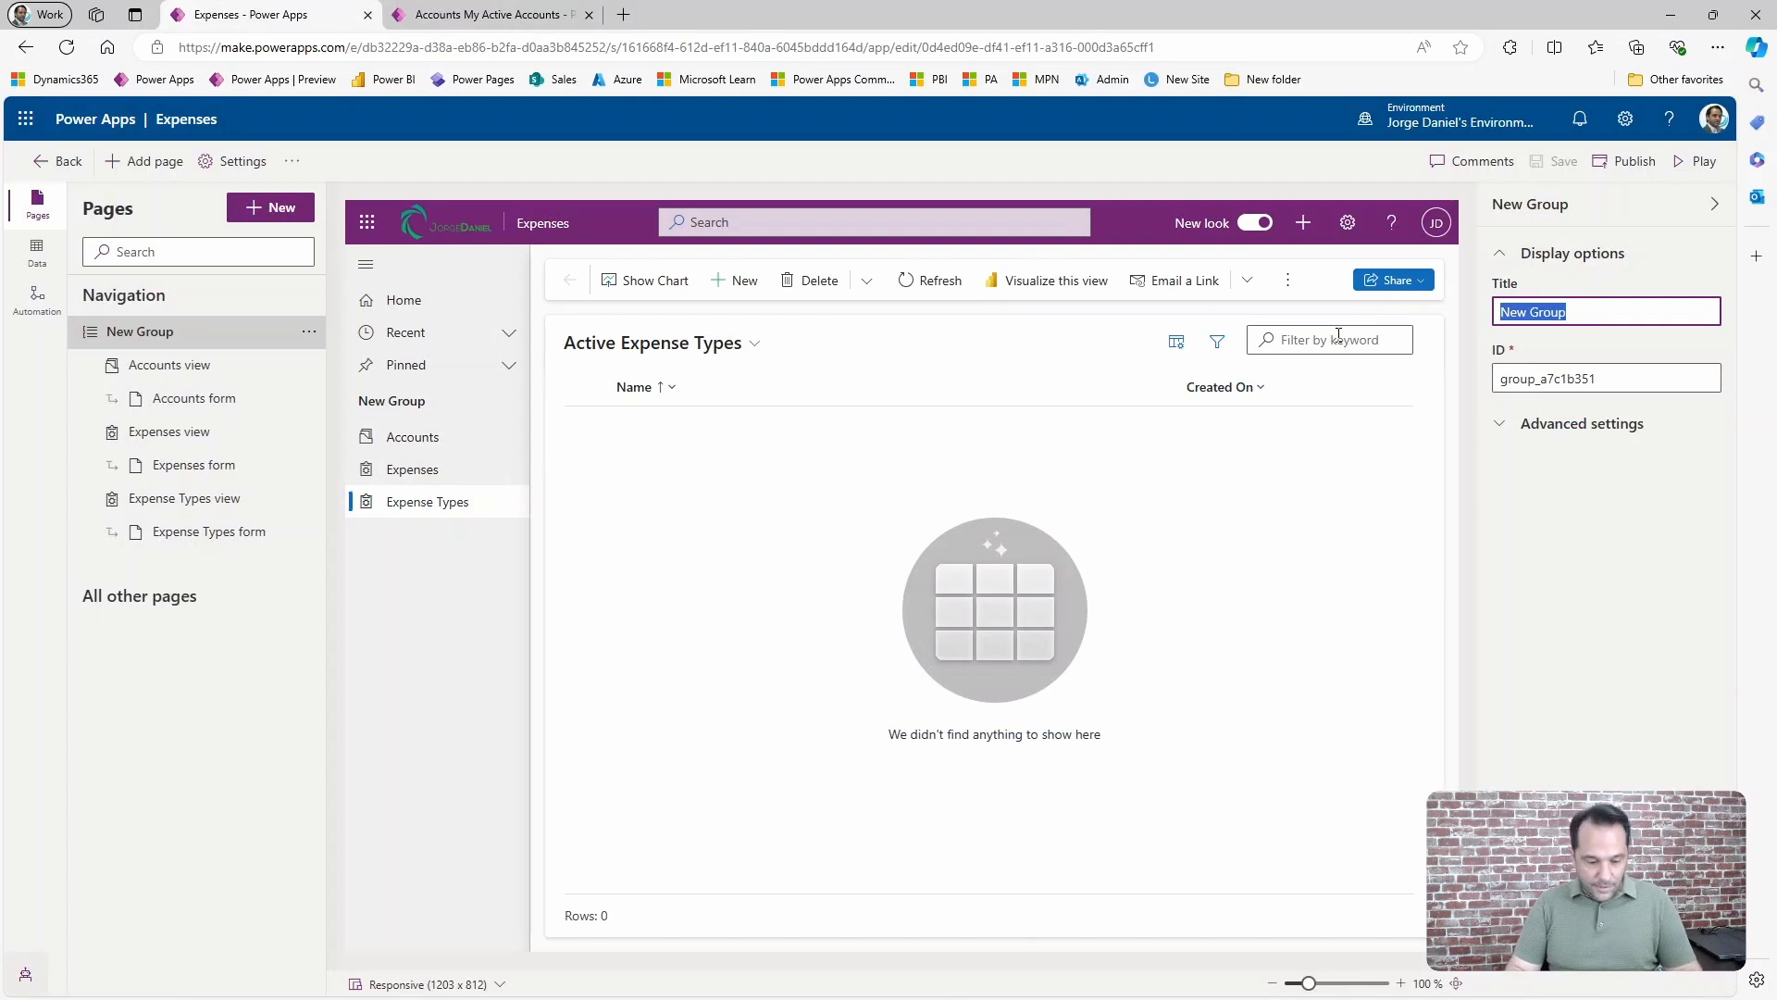
type("Expenses")
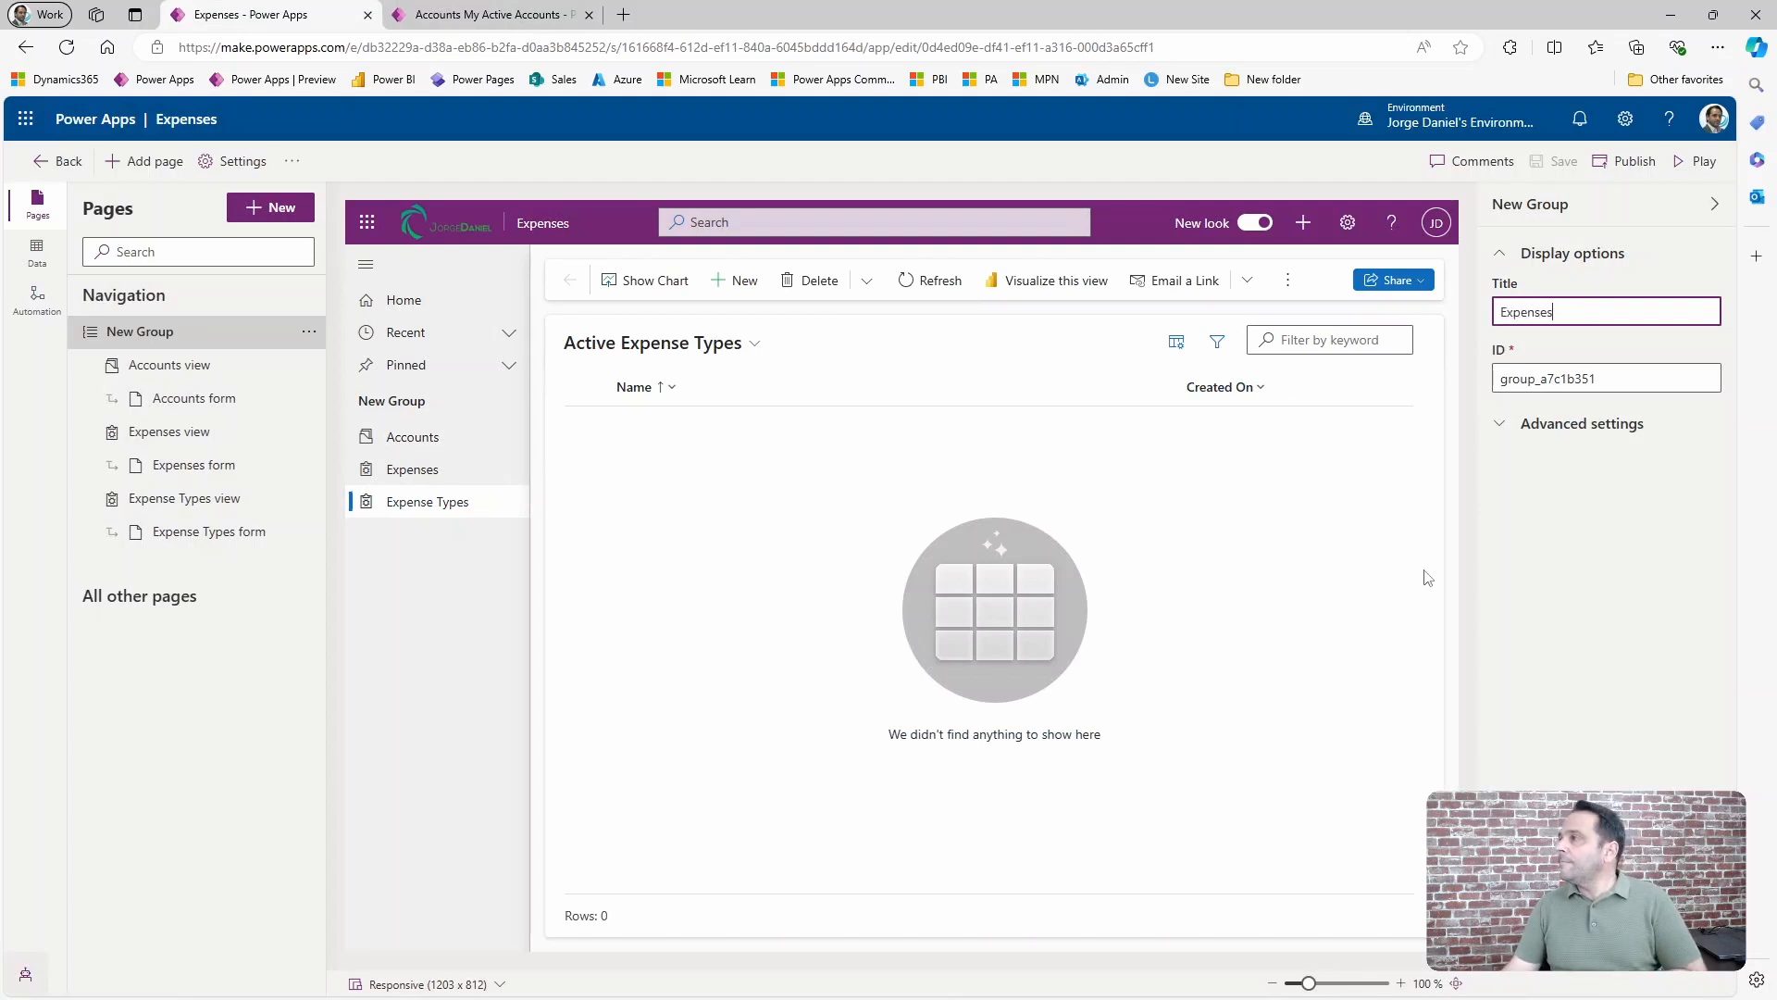
Add a second navigation group below Expenses and title it Customers.
left_click(311, 296)
left_click(329, 322)
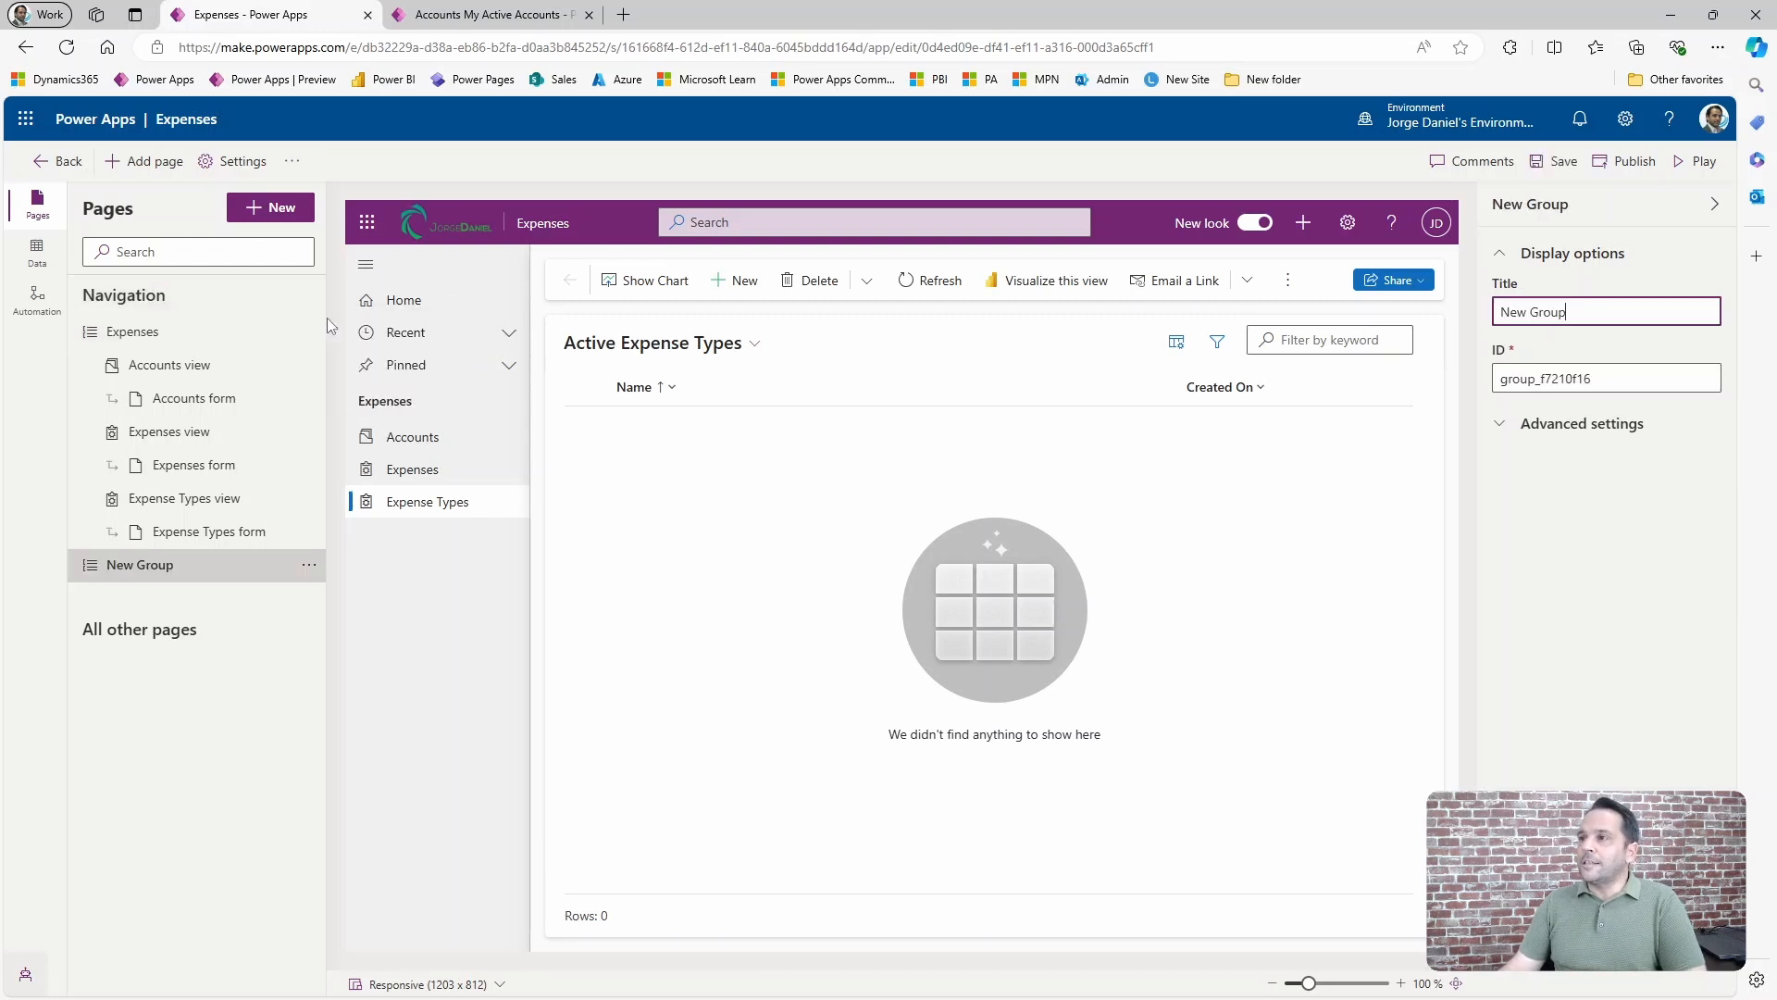
left_click_drag(1584, 310, 1418, 317)
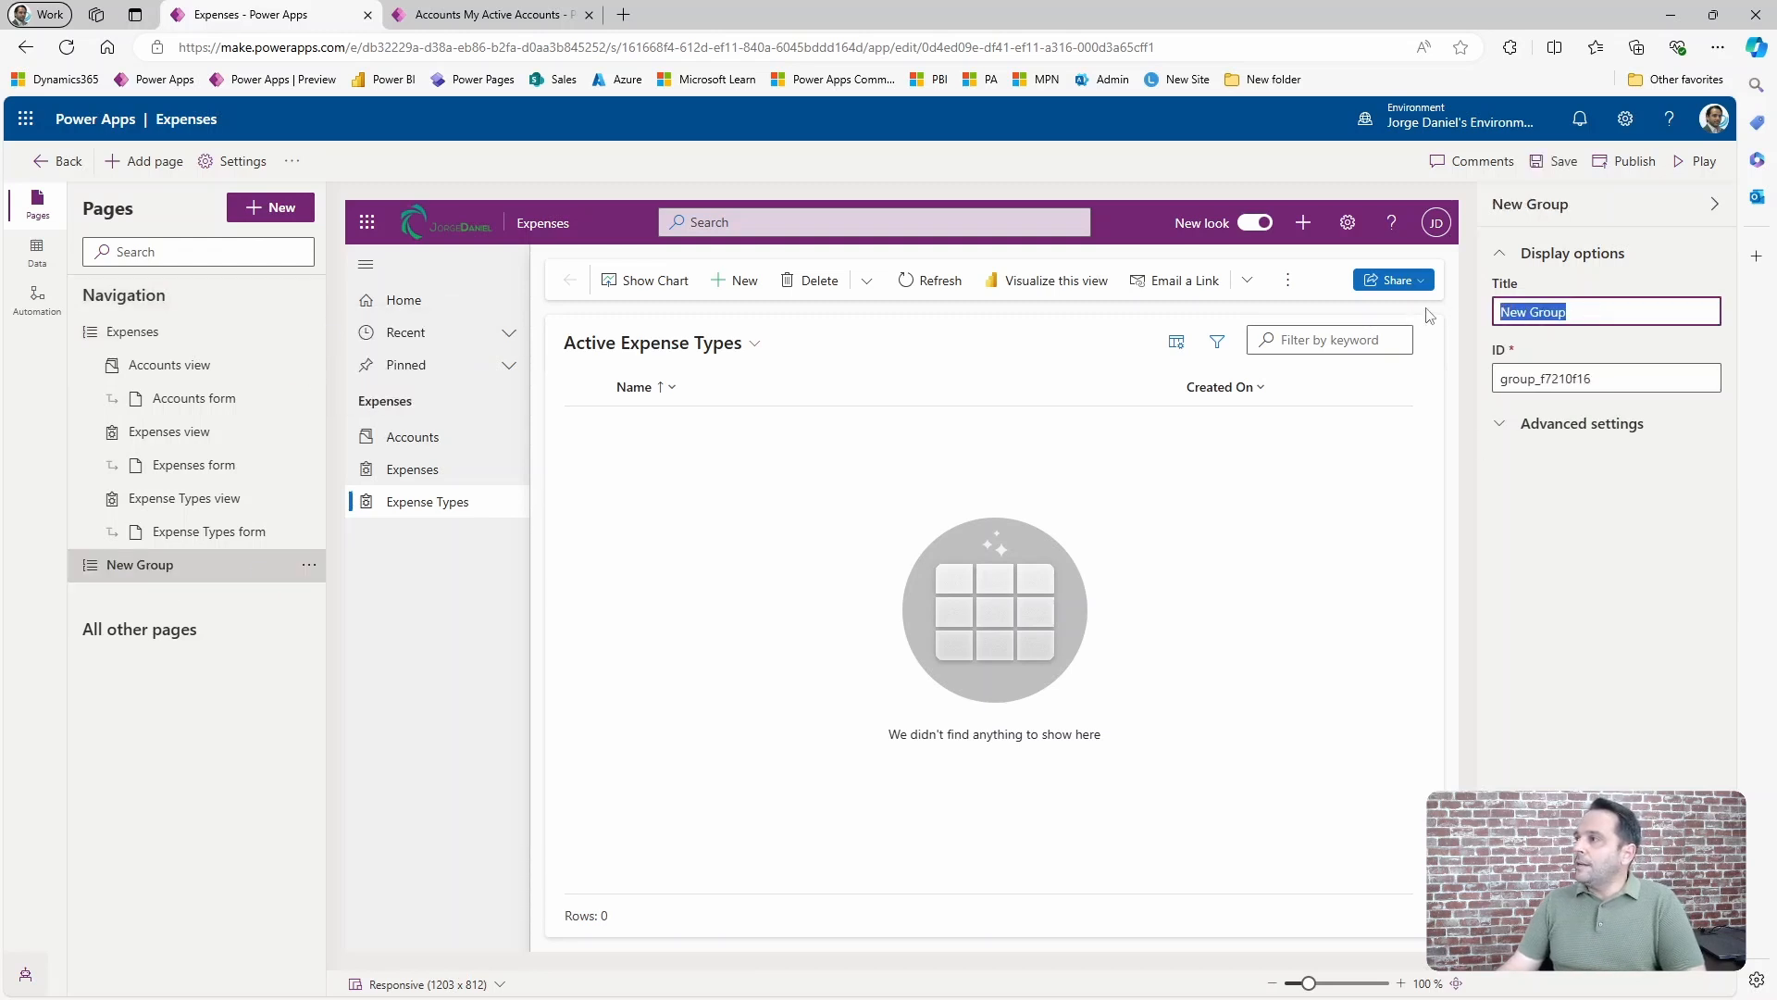
type("Customers")
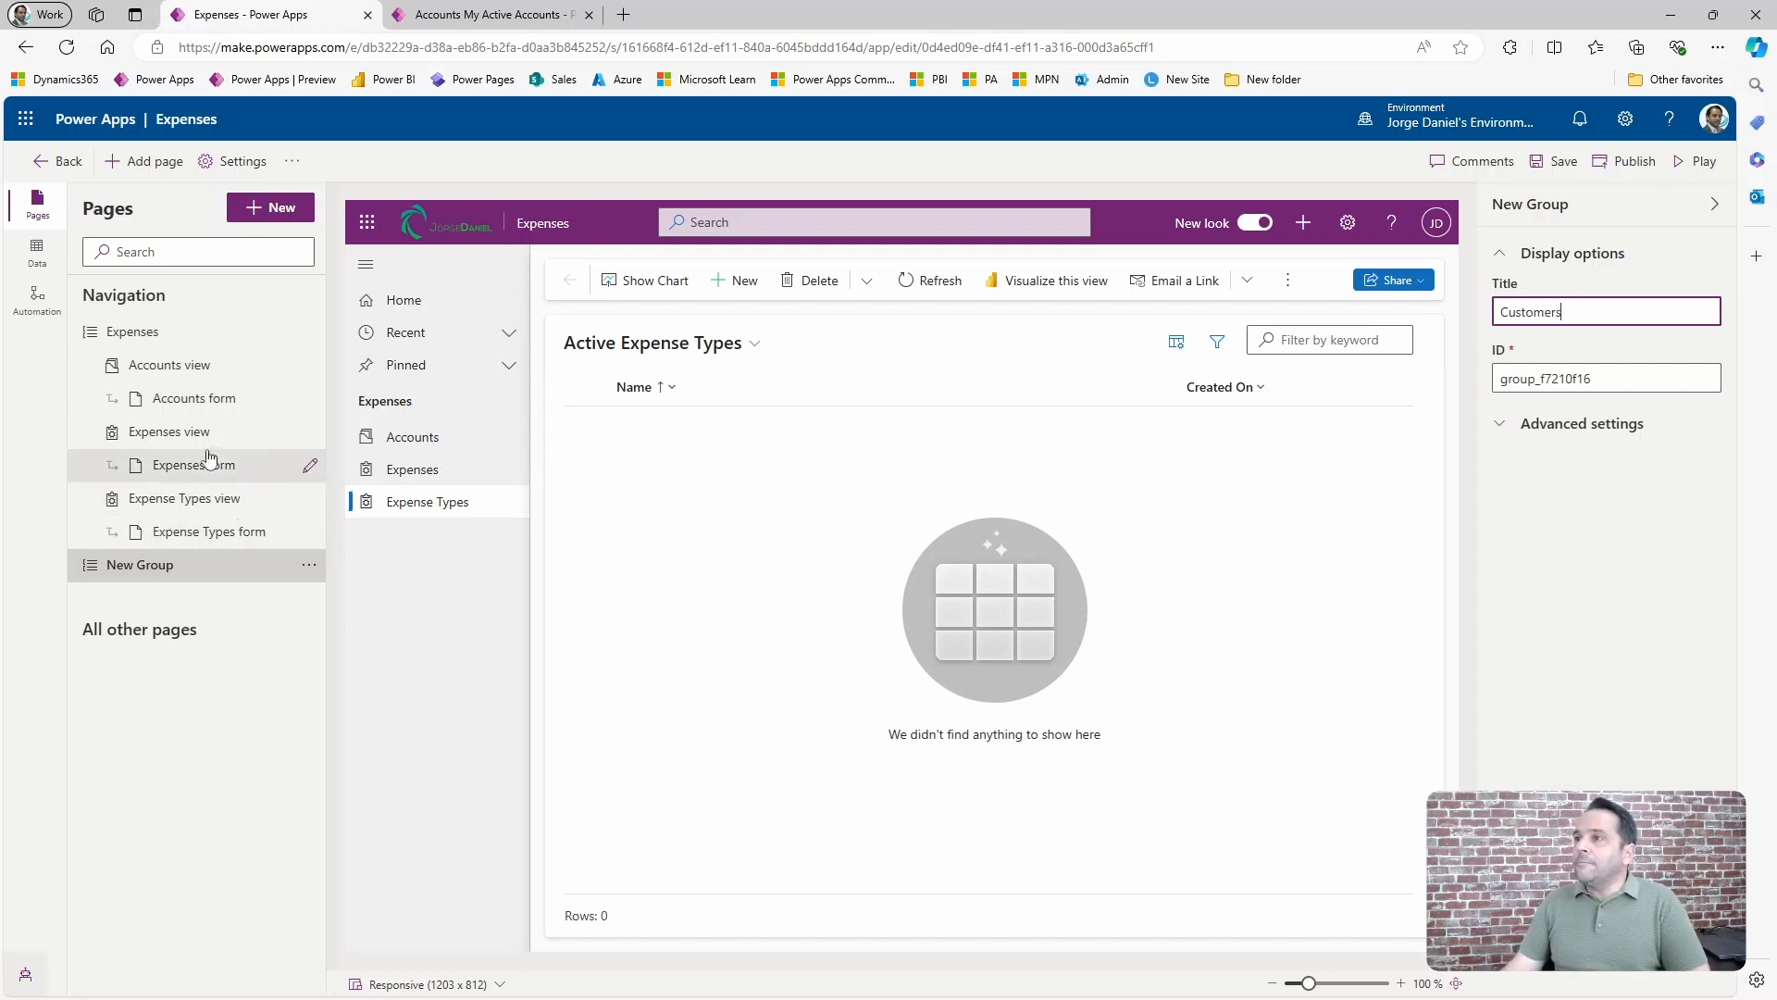
Move the Accounts view down past Expenses and Expense Types and into the Customers group.
left_click(206, 372)
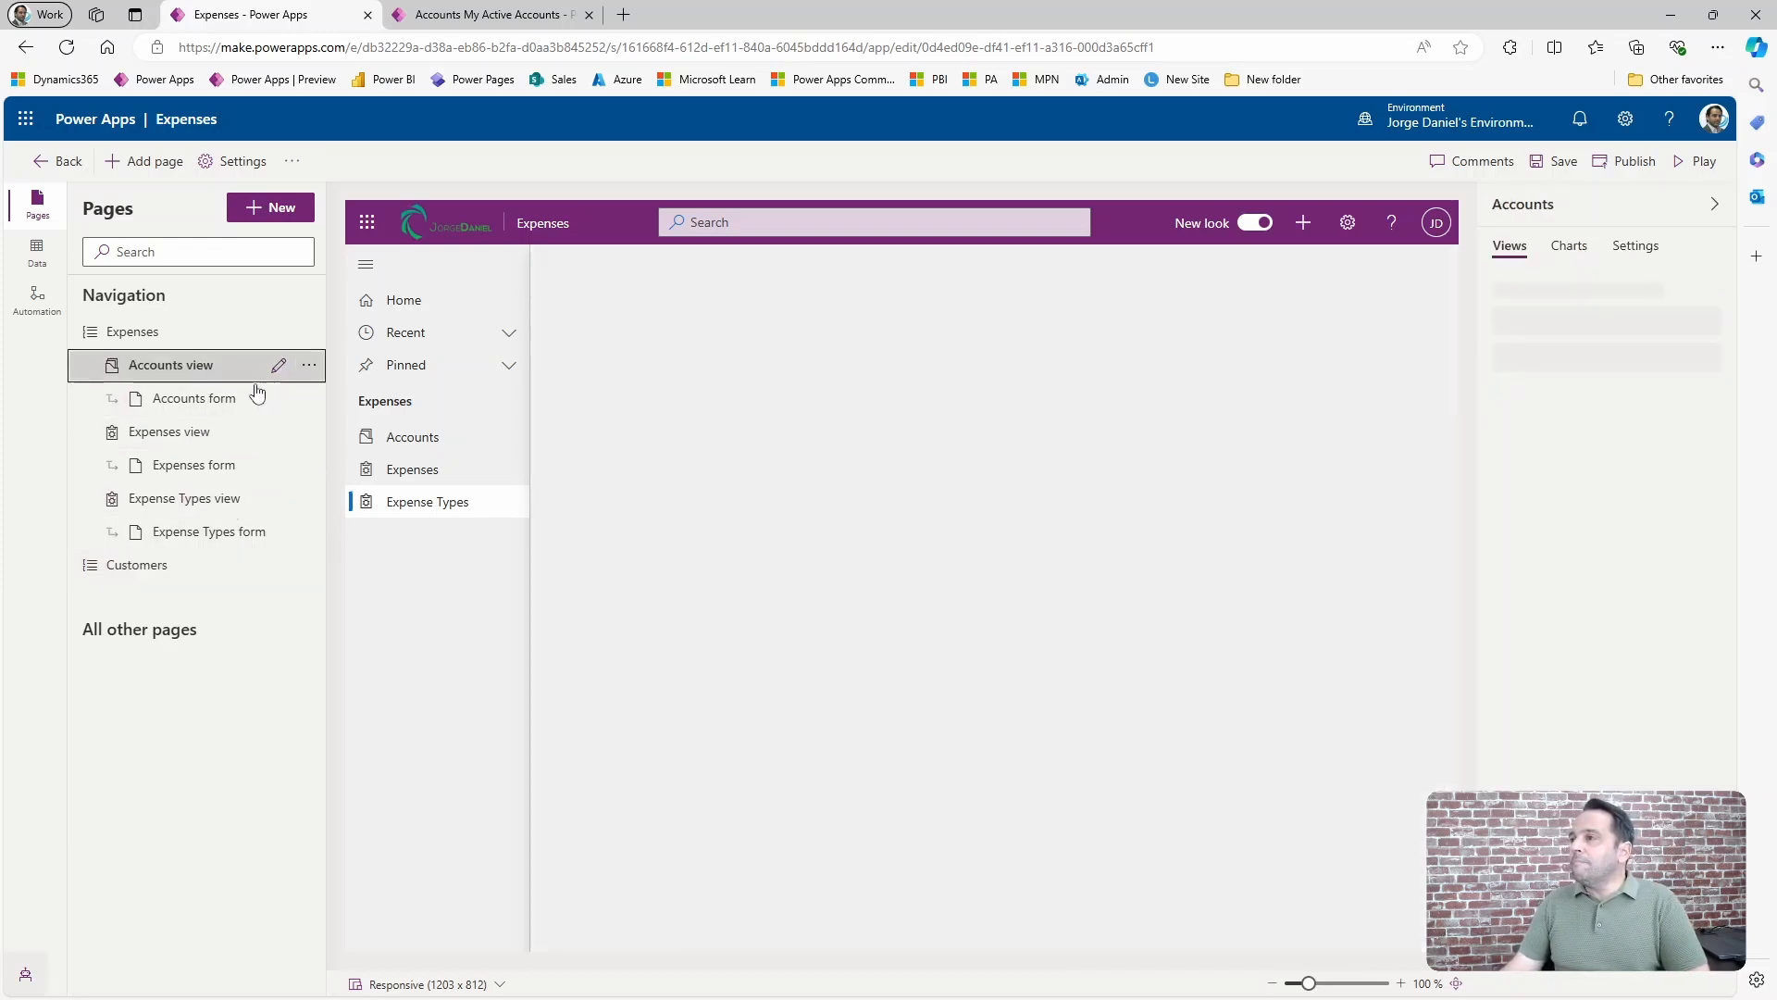
left_click(311, 368)
left_click(319, 498)
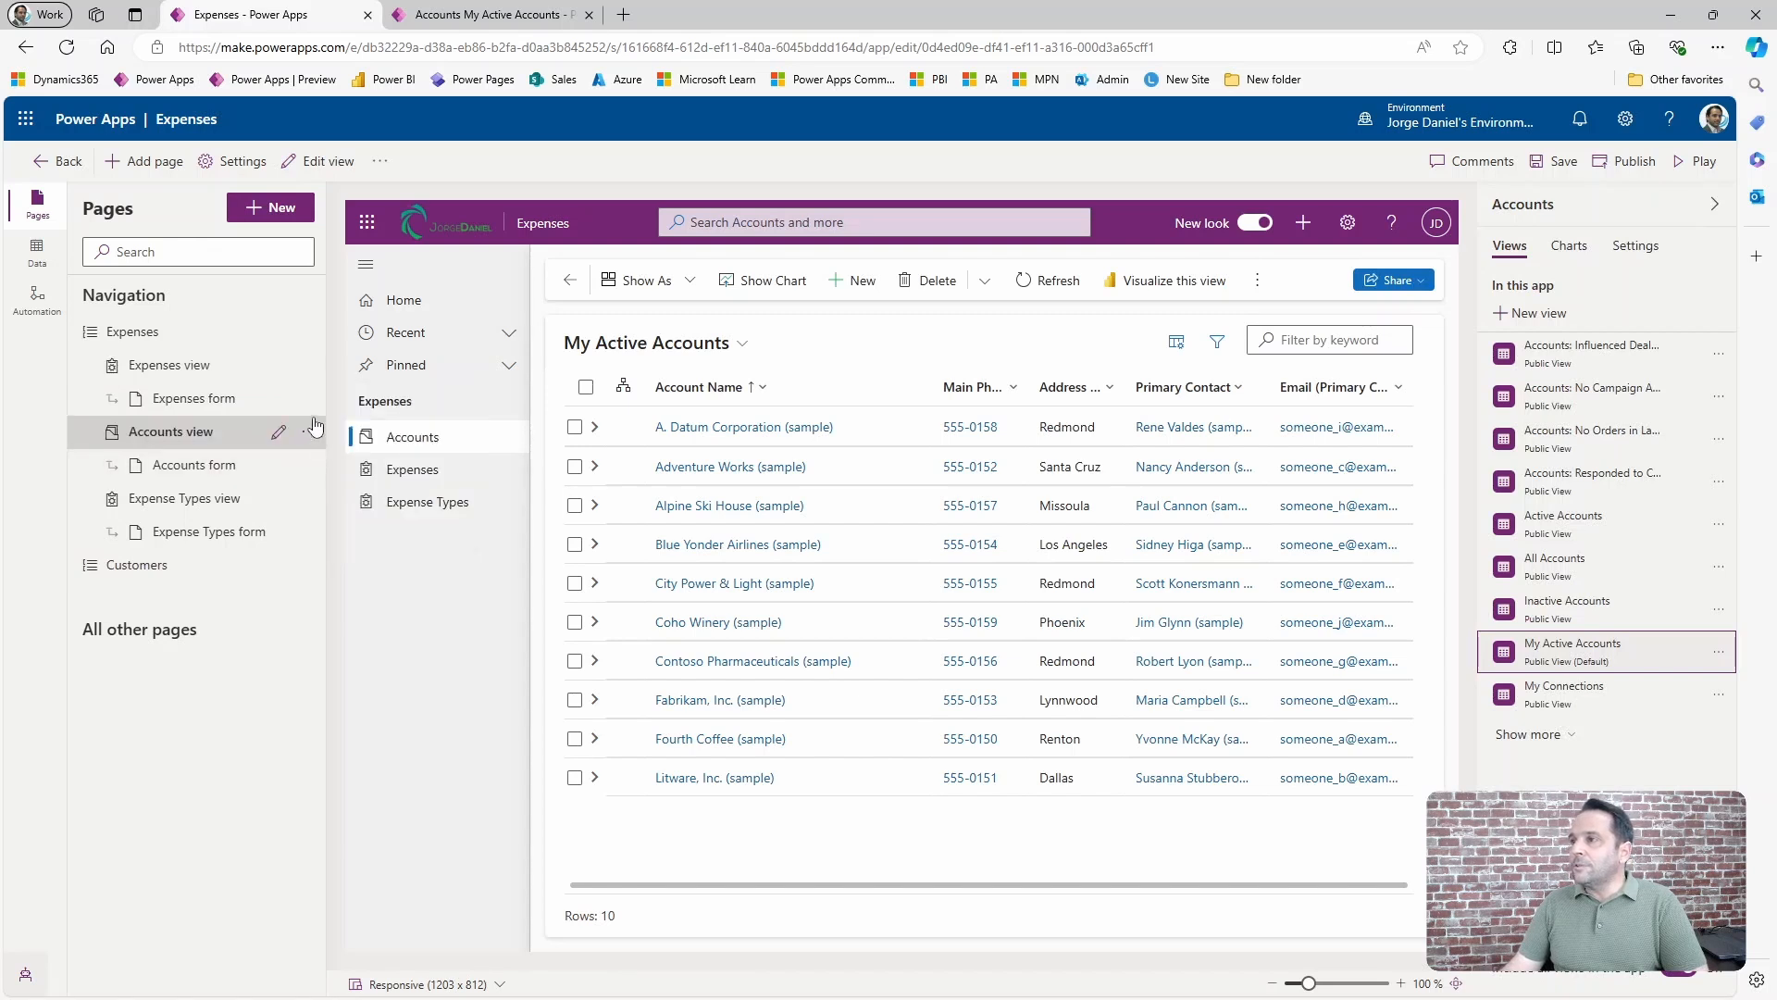
left_click(309, 432)
left_click(348, 562)
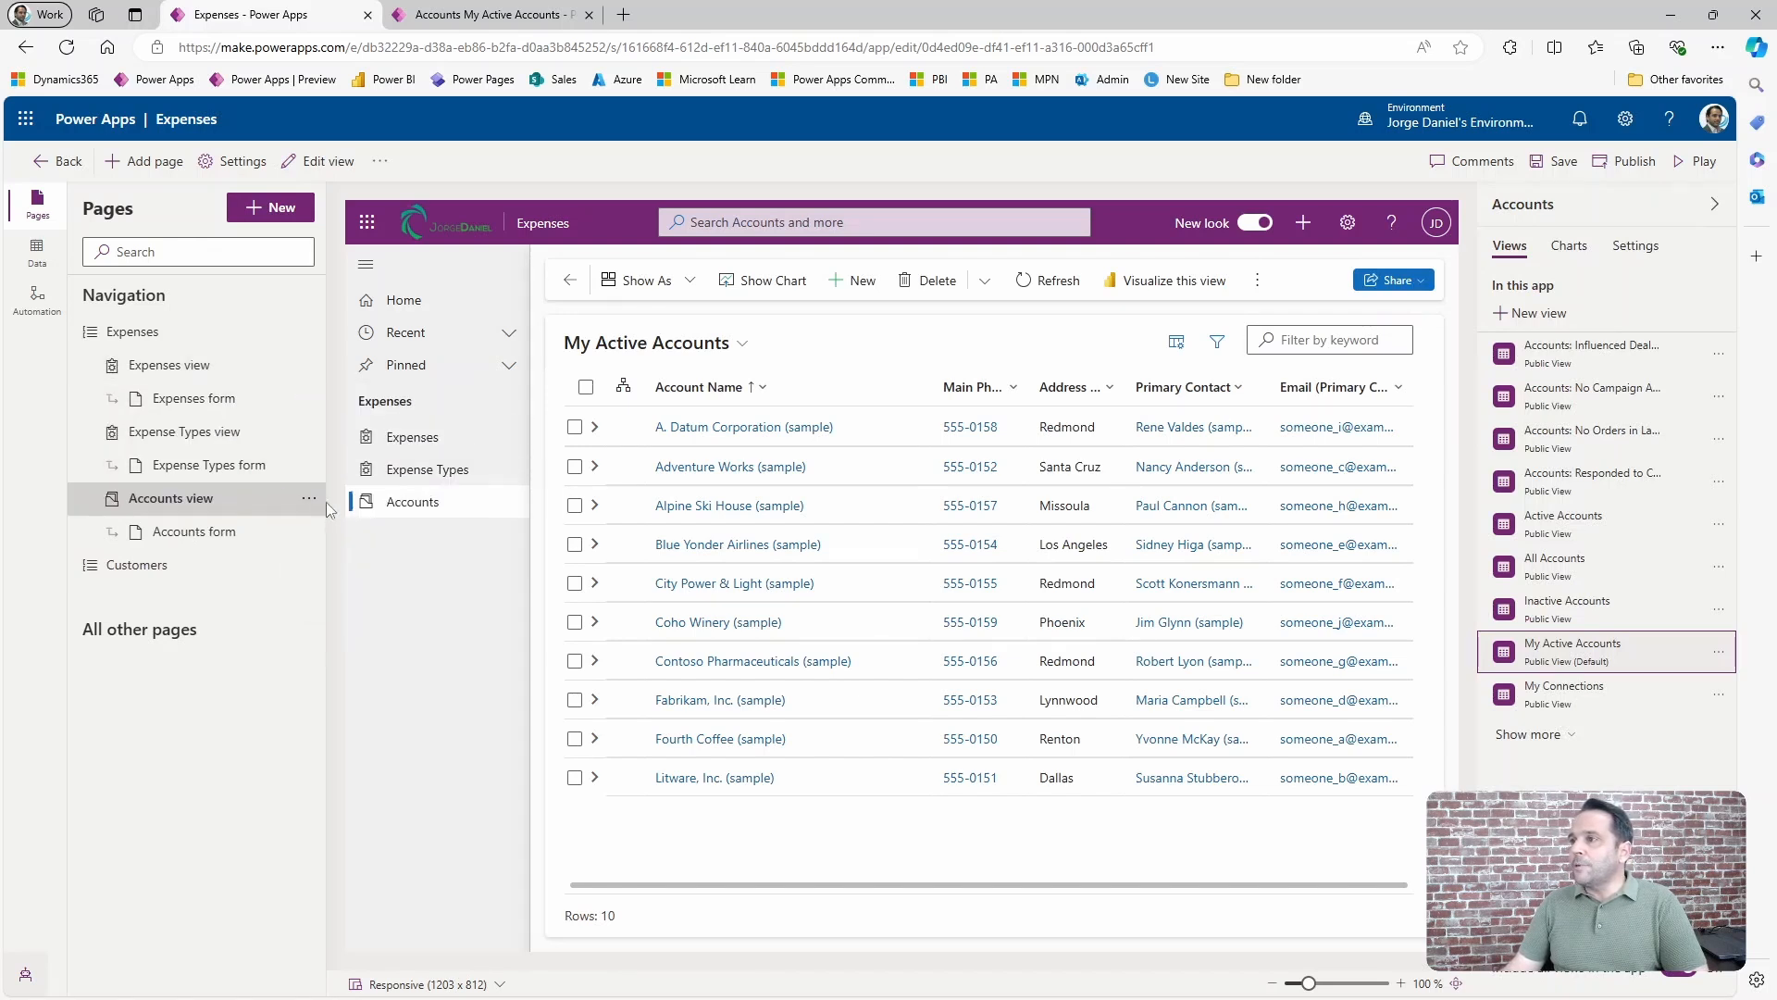
left_click(309, 498)
left_click(345, 632)
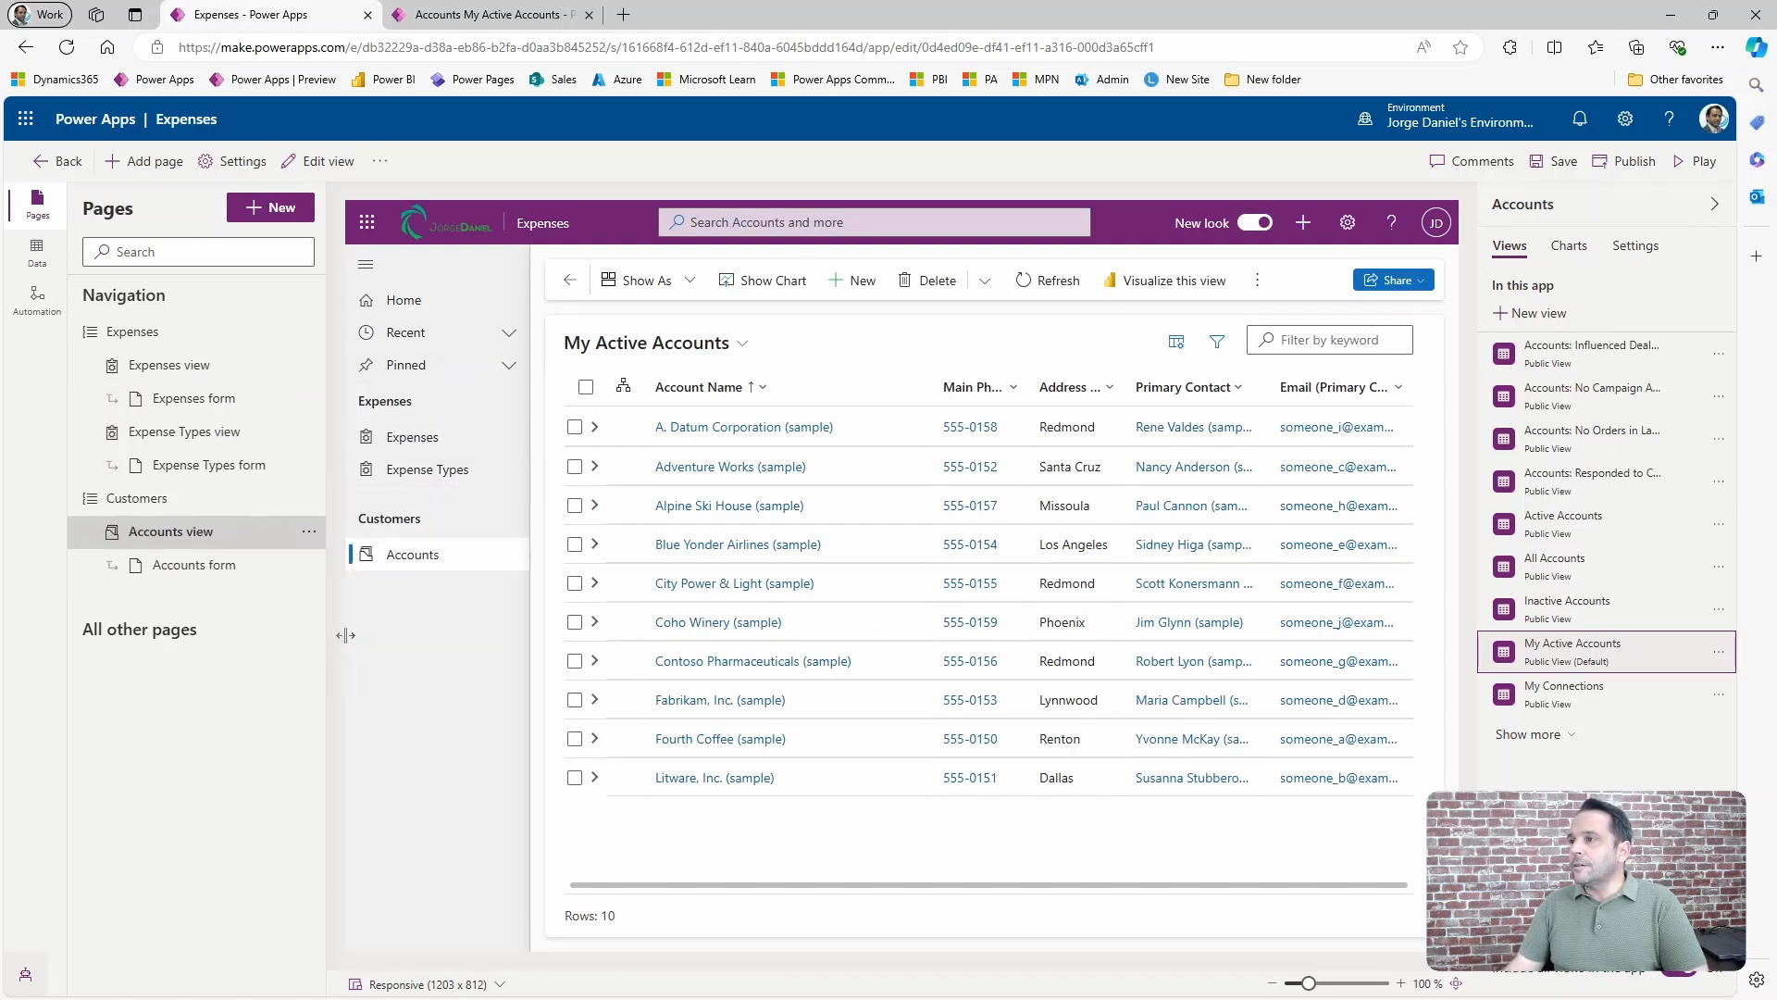
Publish the navigation changes and reload the running app to display the regrouped pages.
left_click(1633, 167)
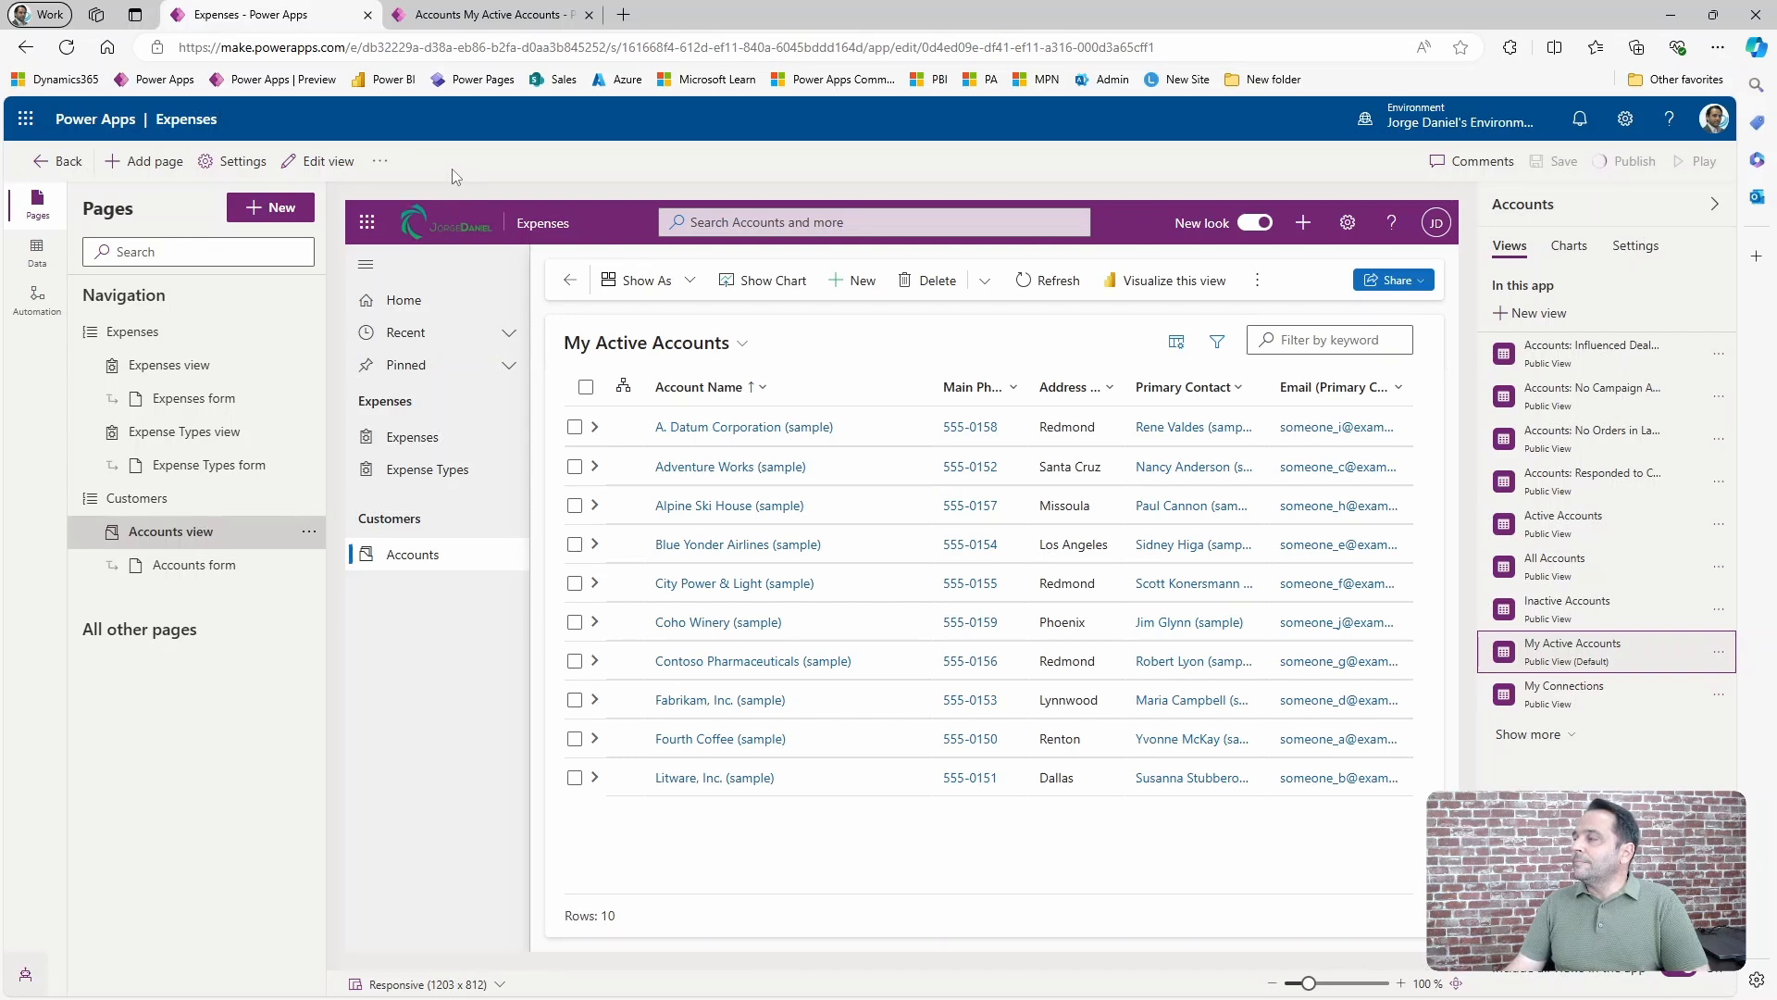
left_click(455, 17)
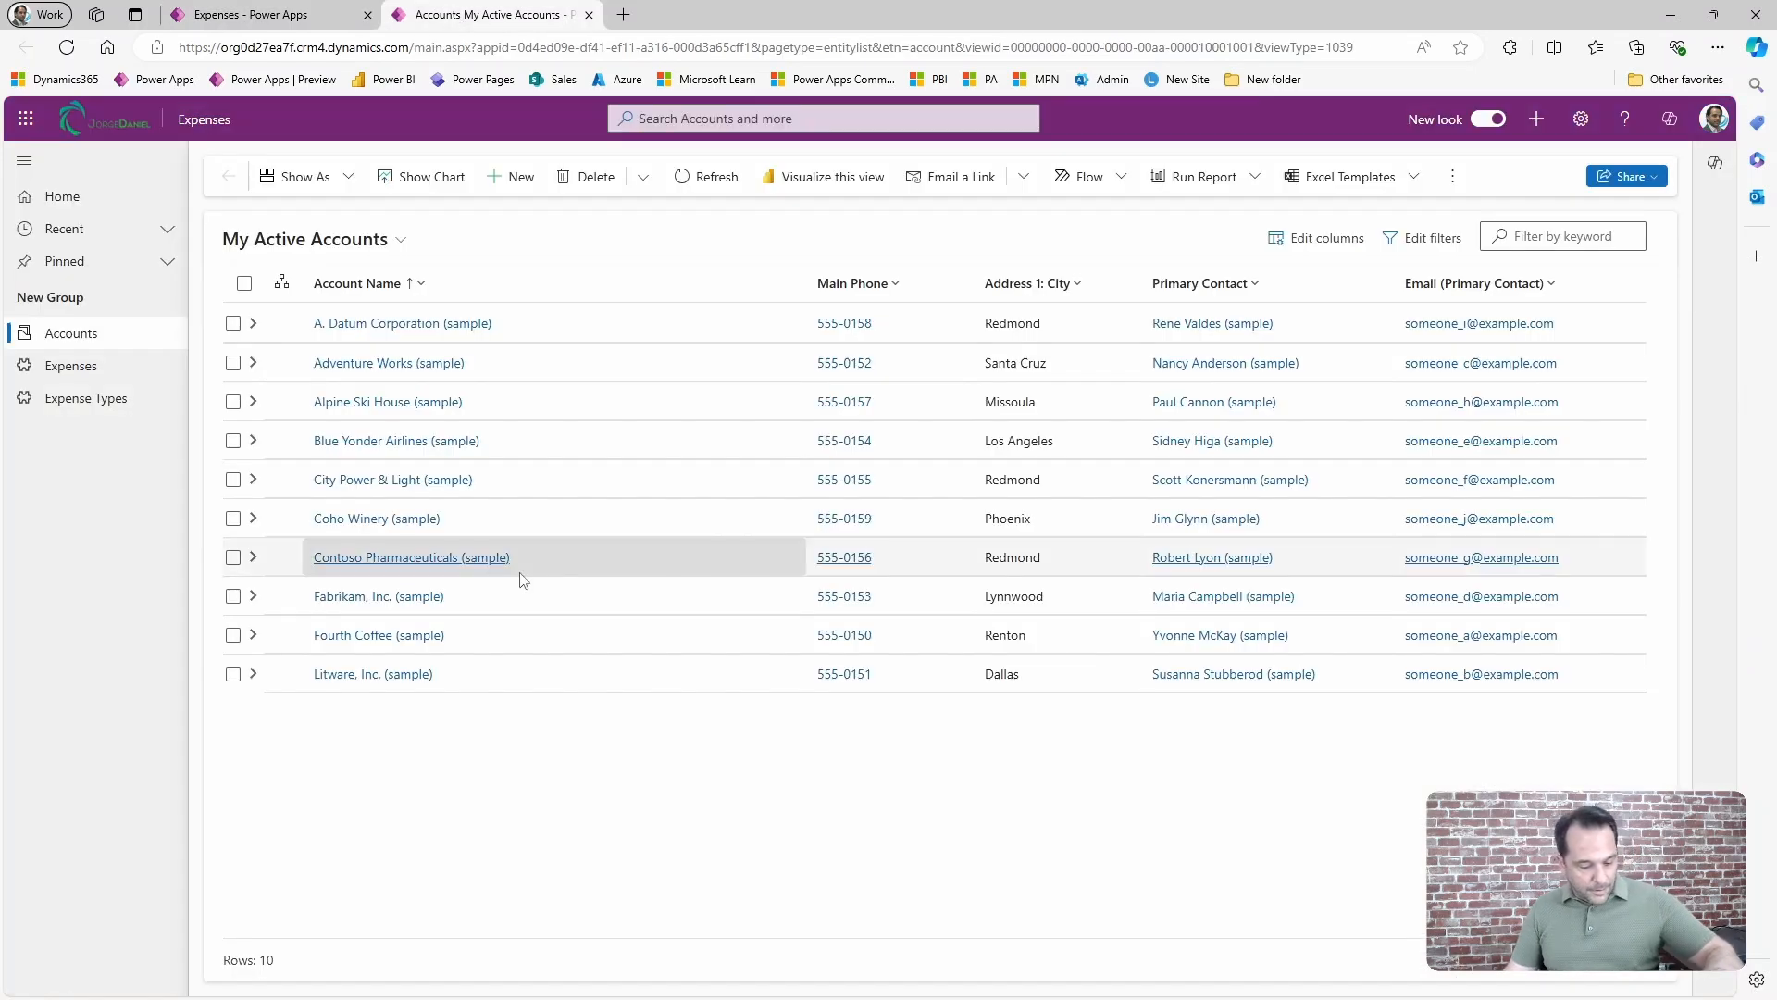
key("F5")
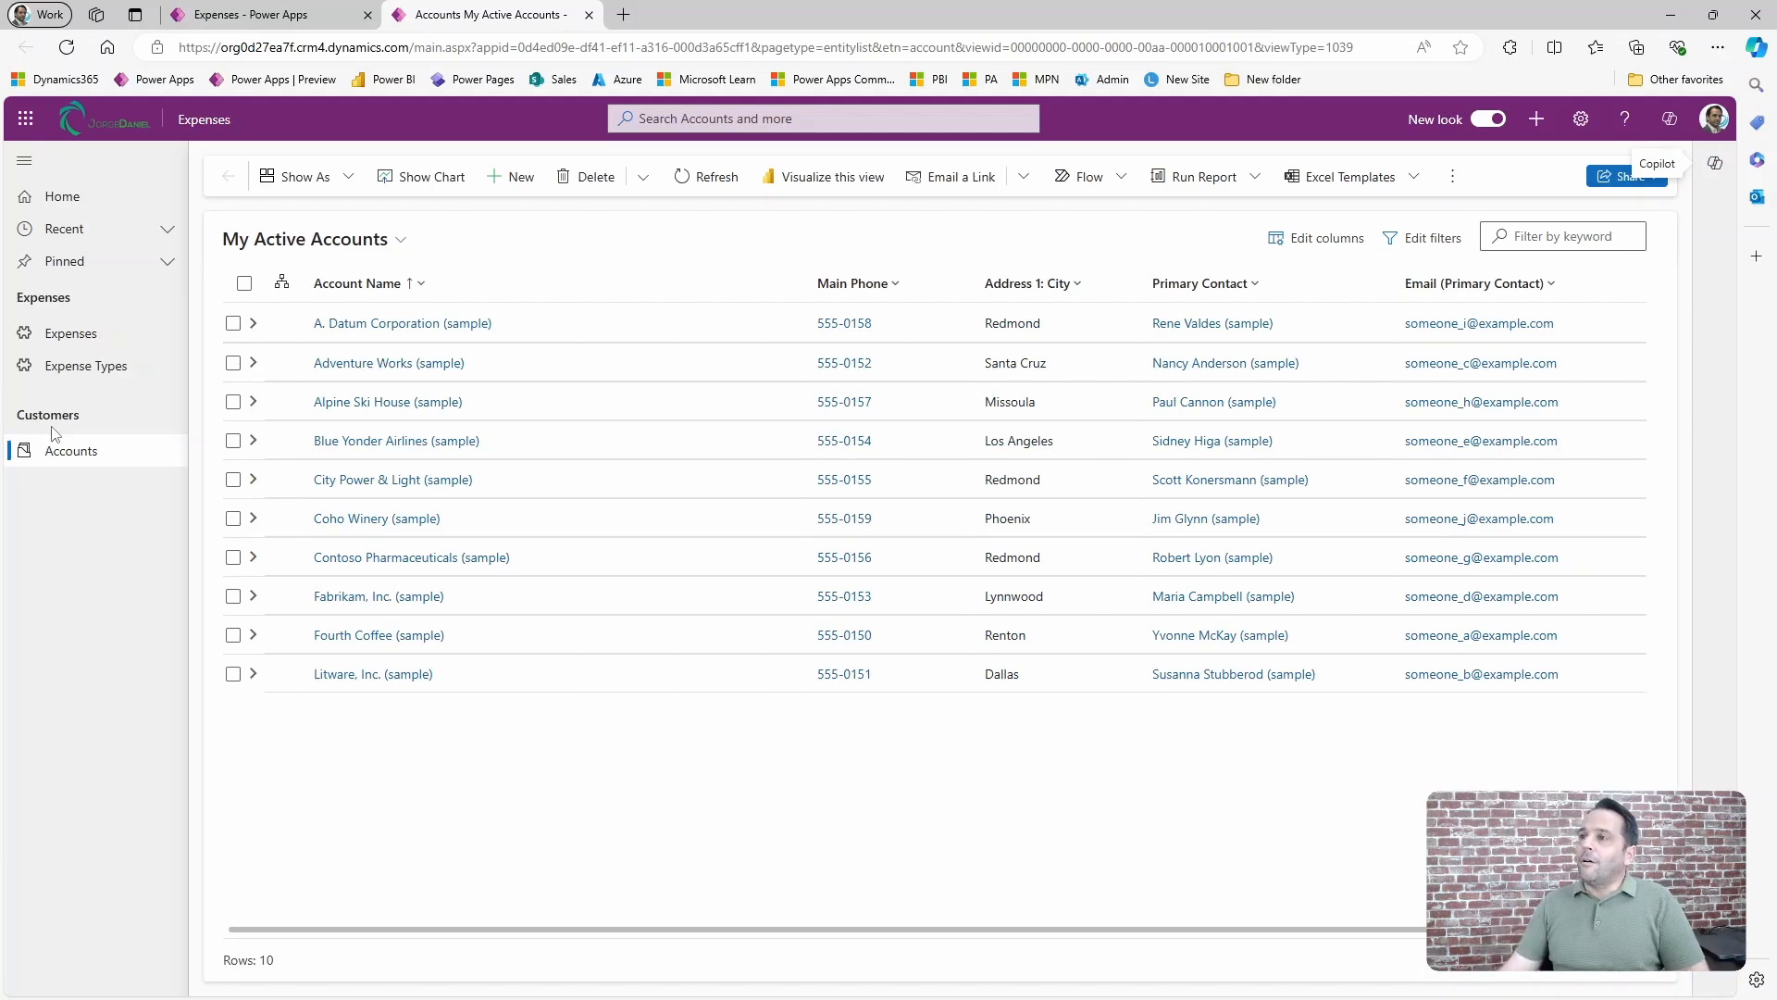
Review the app settings in the designer, covering the General icon choices, Features and Navigation options, and close them unchanged.
left_click(260, 28)
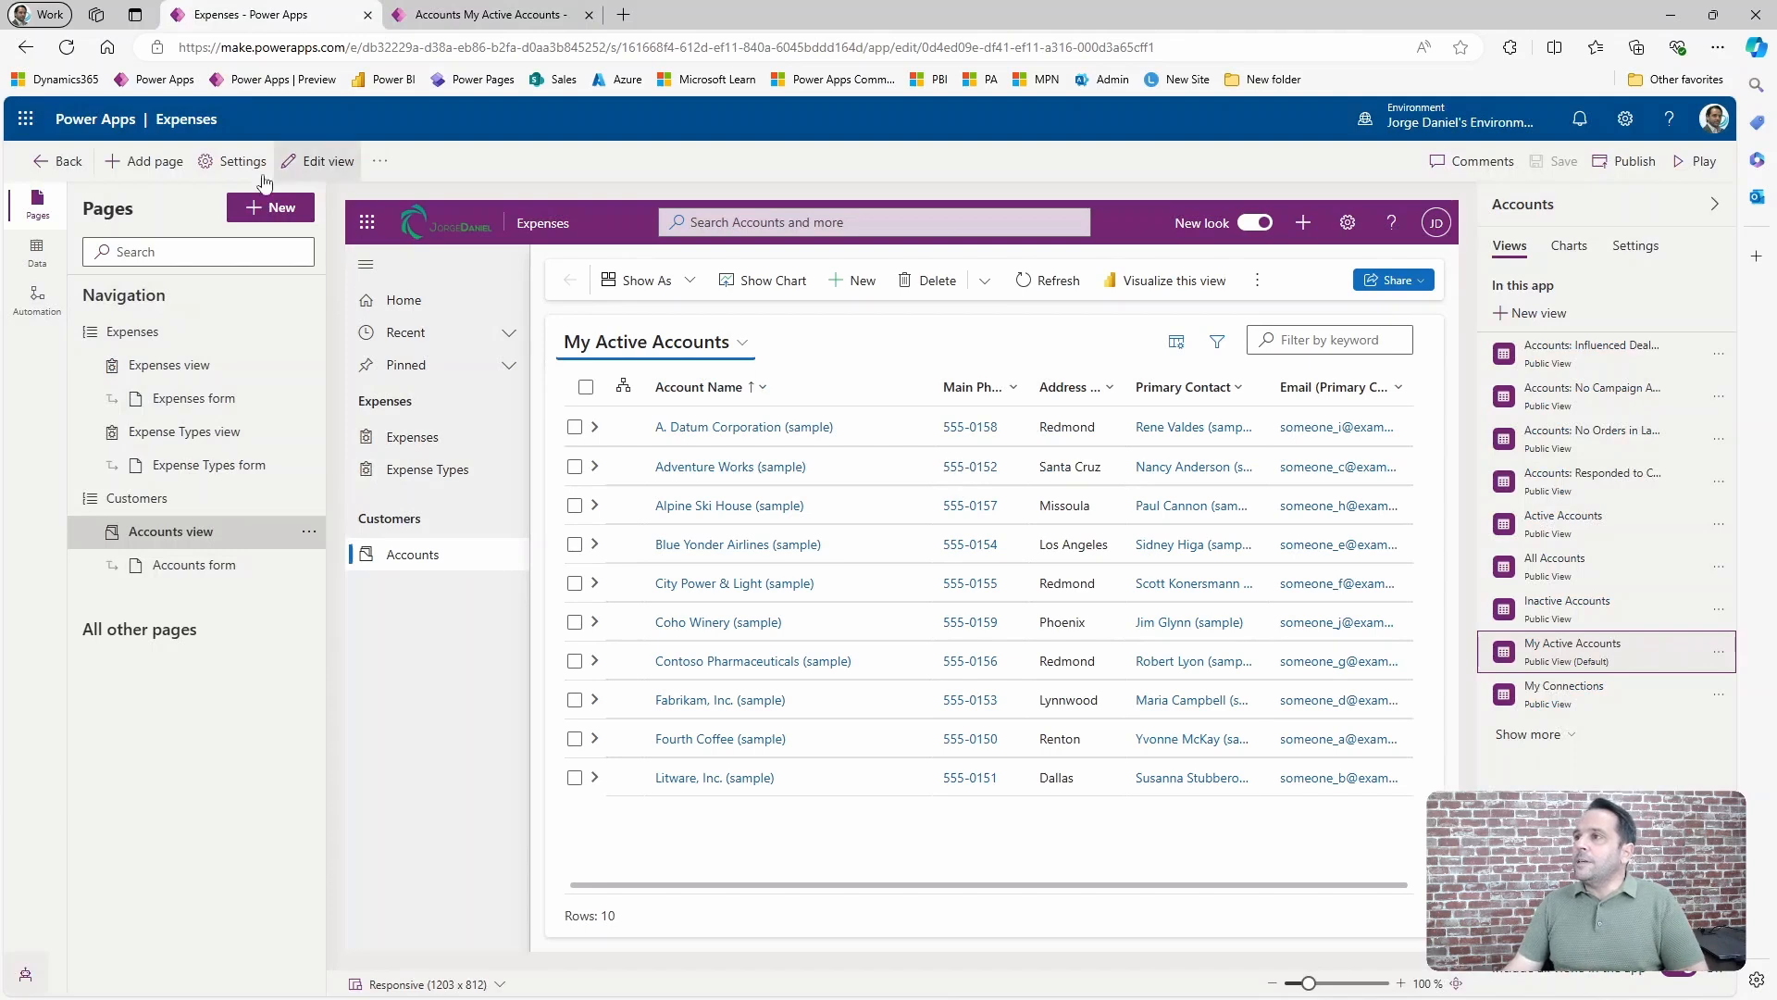
left_click(243, 164)
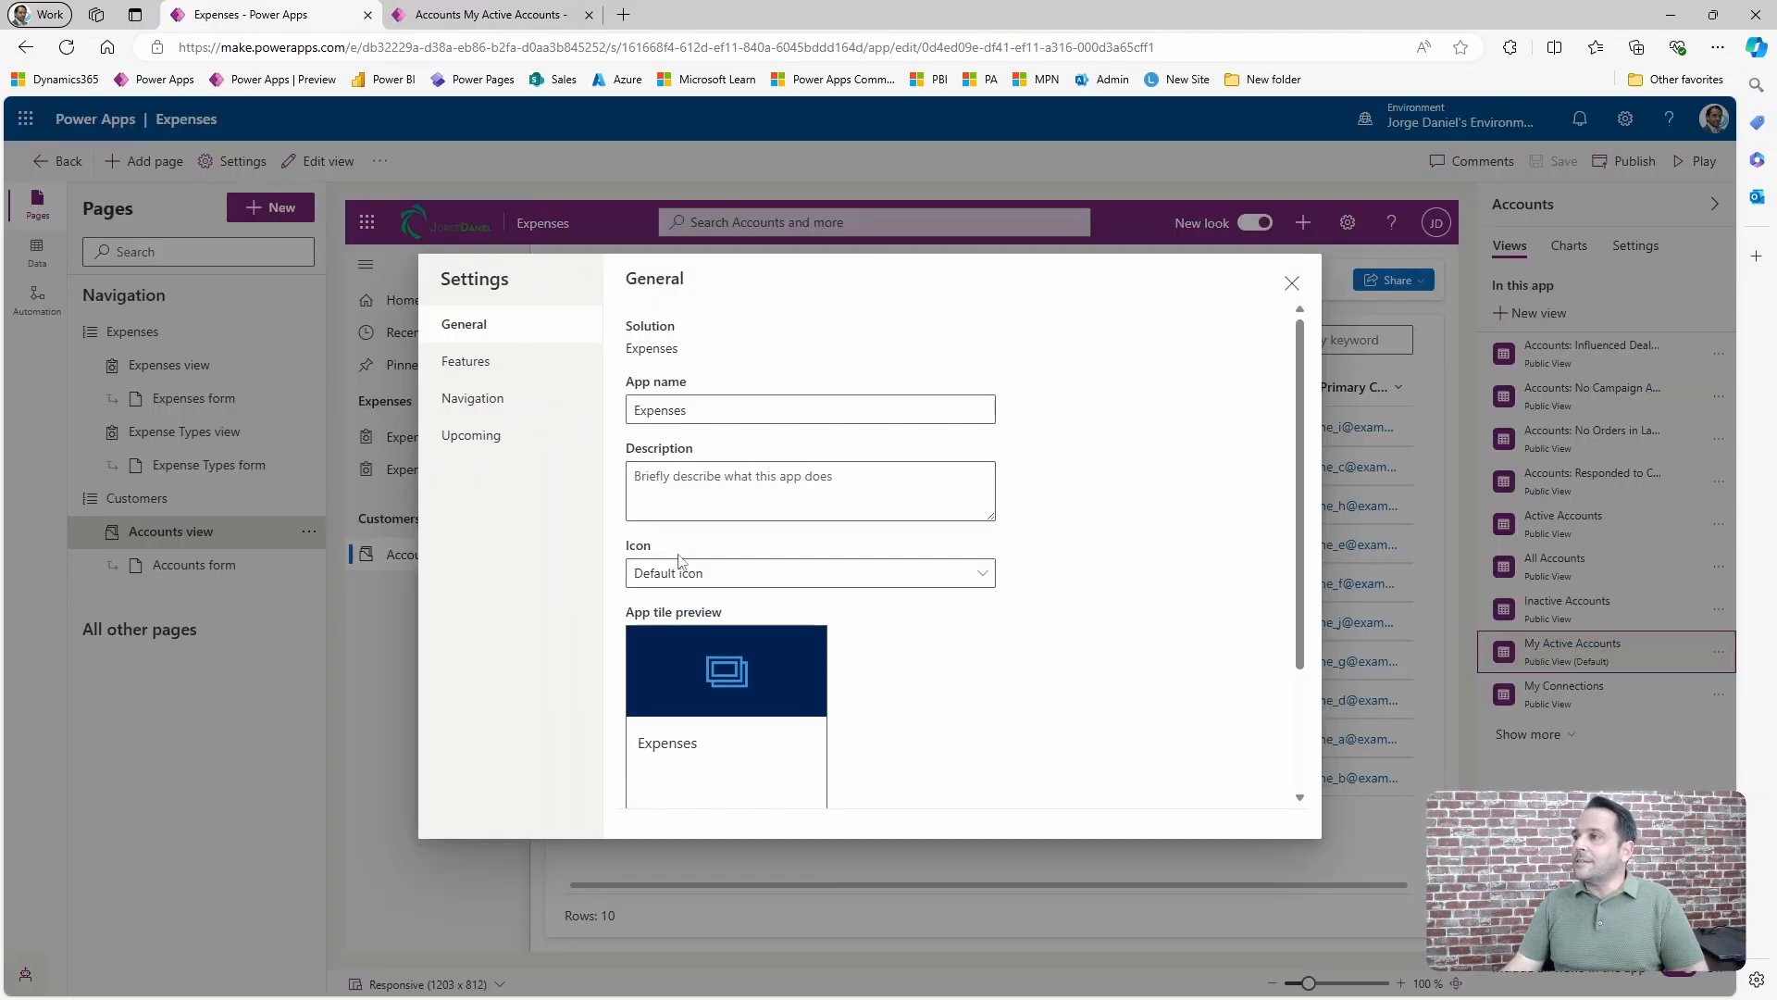
left_click(979, 573)
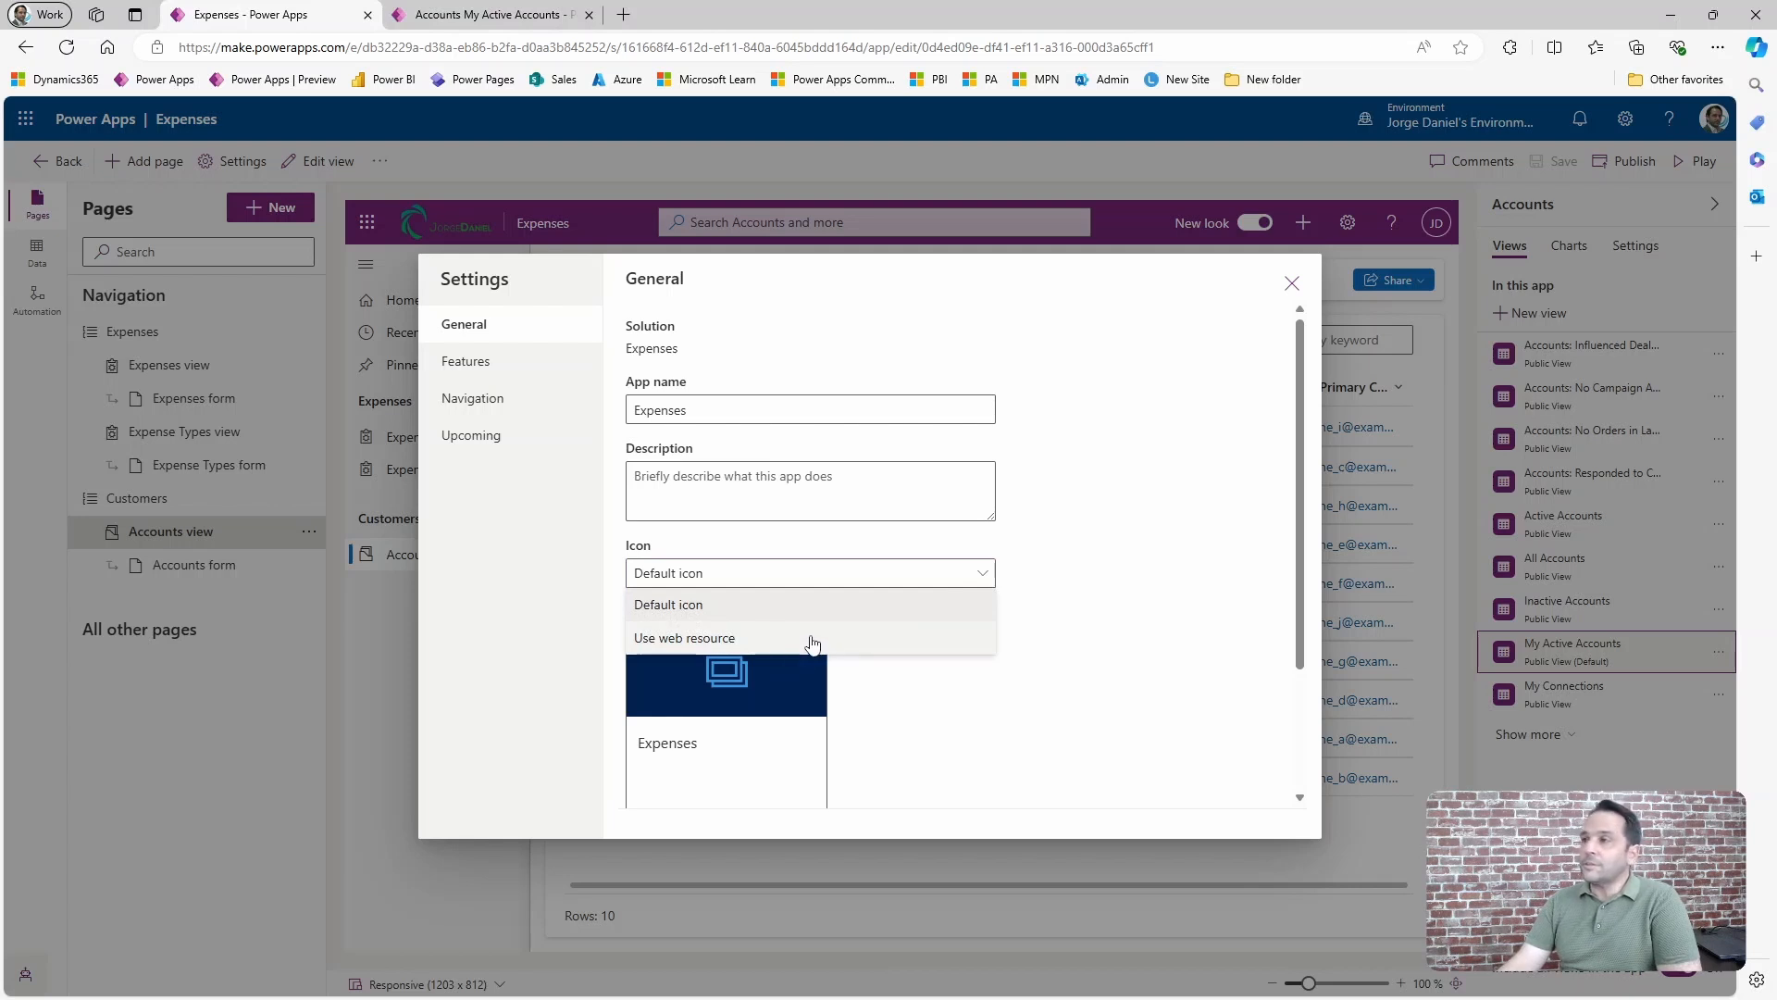
left_click(480, 365)
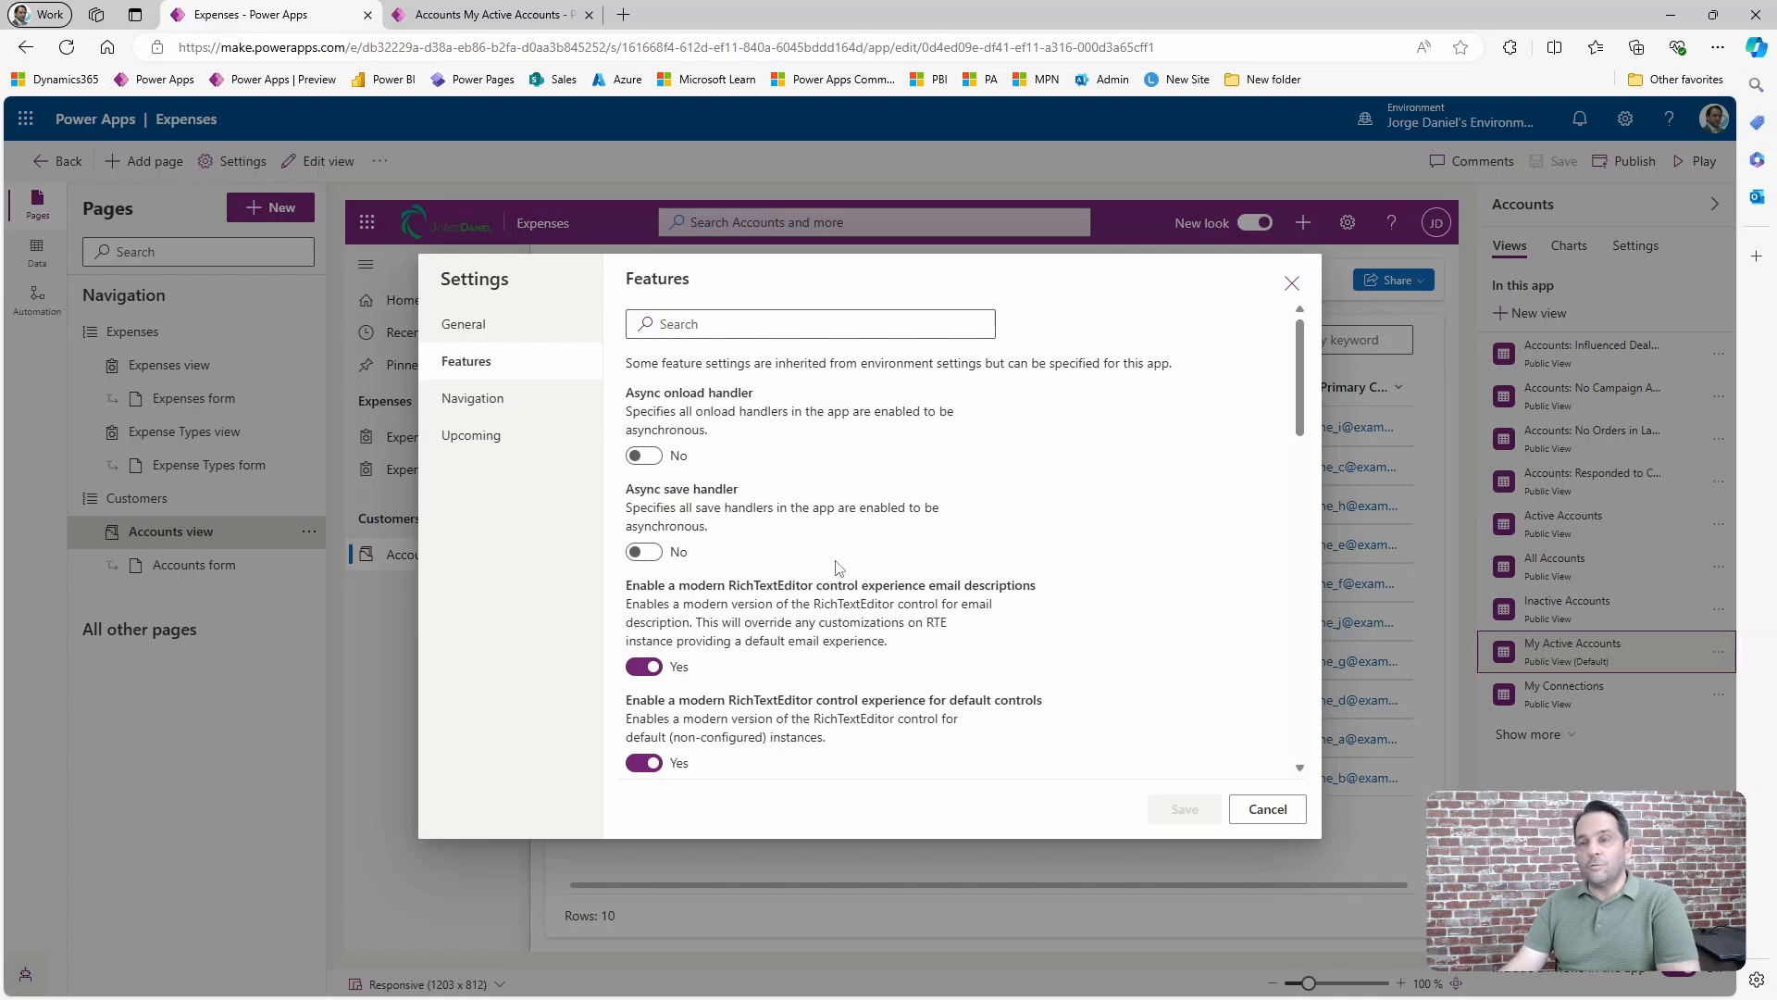
scroll(833, 620, "down", 3)
scroll(833, 625, "up", 4)
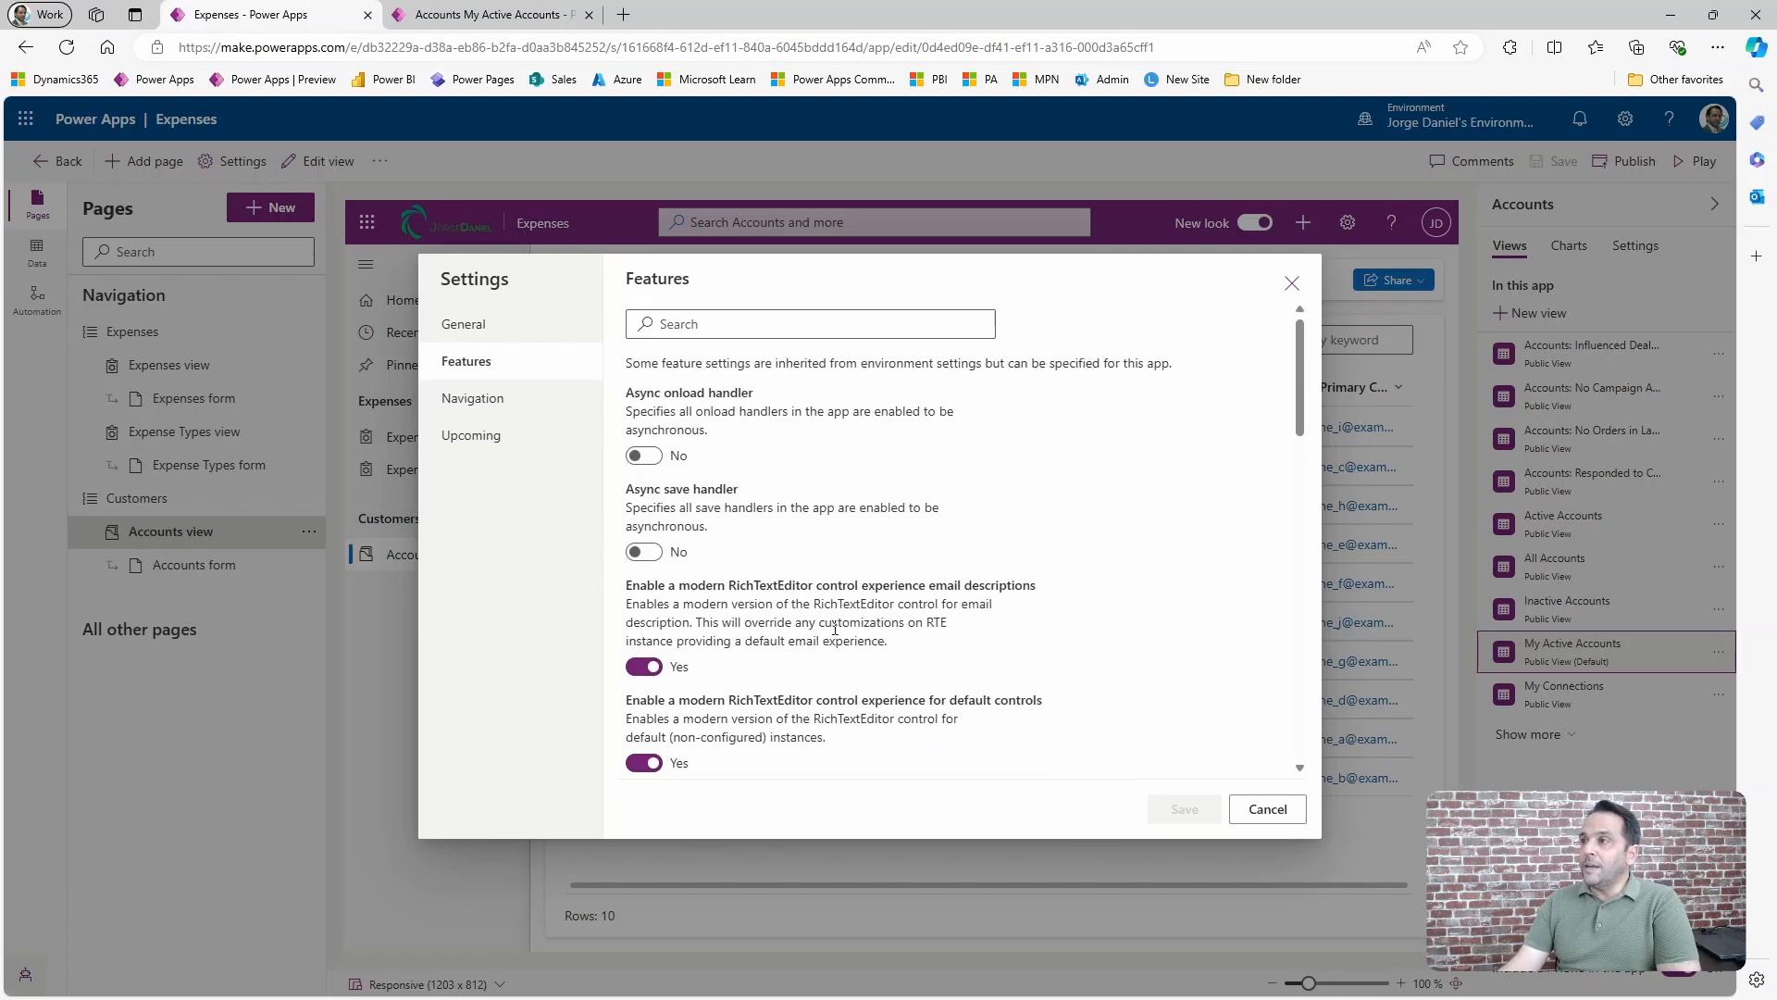
left_click(473, 405)
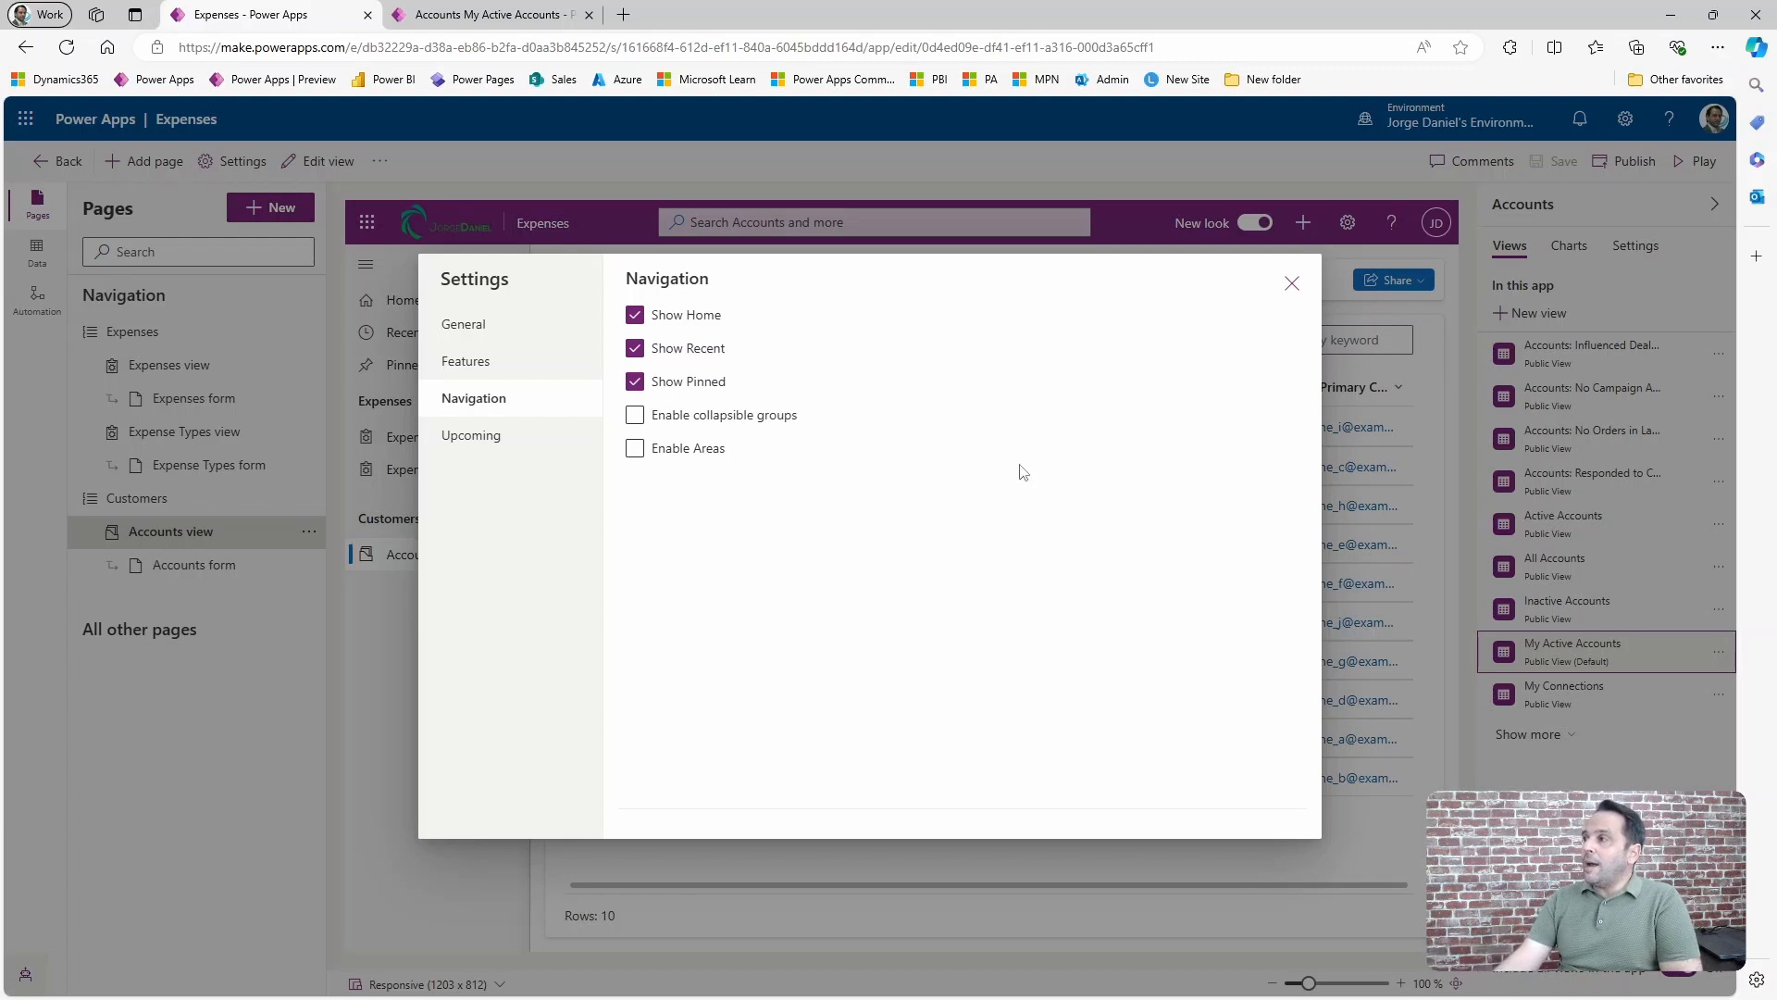
left_click(1291, 287)
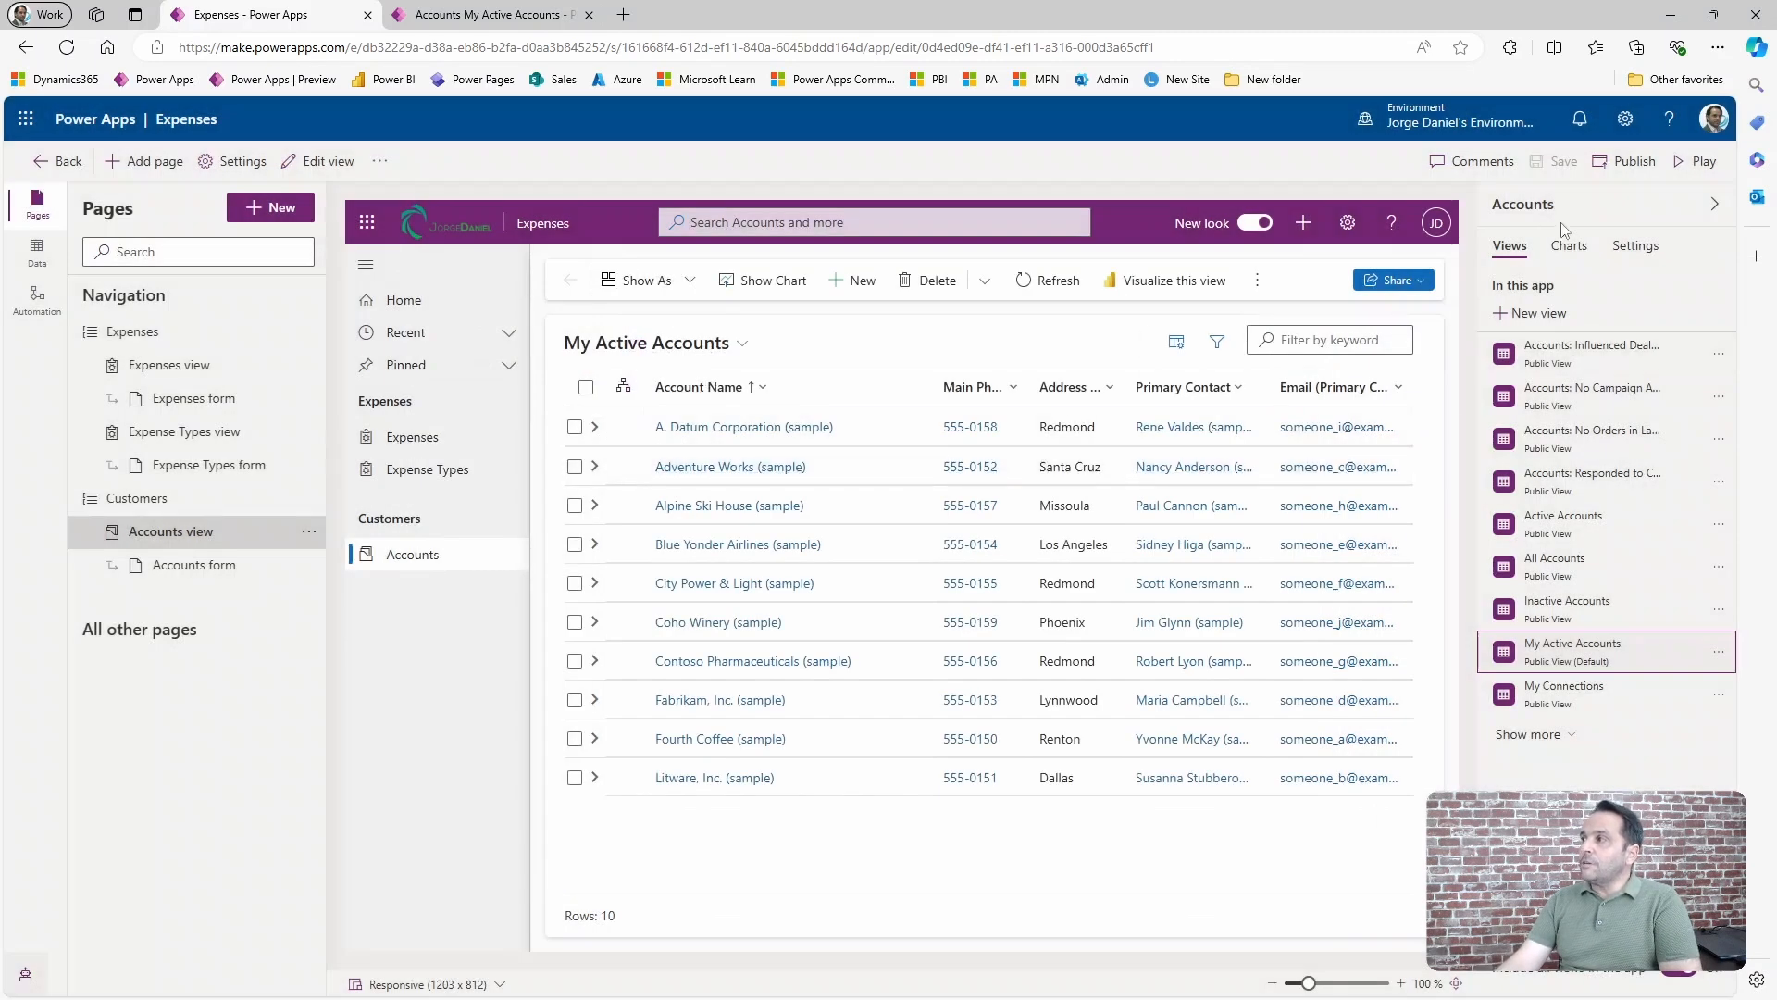
Return to the running Expenses app to check its navigation.
left_click(1618, 185)
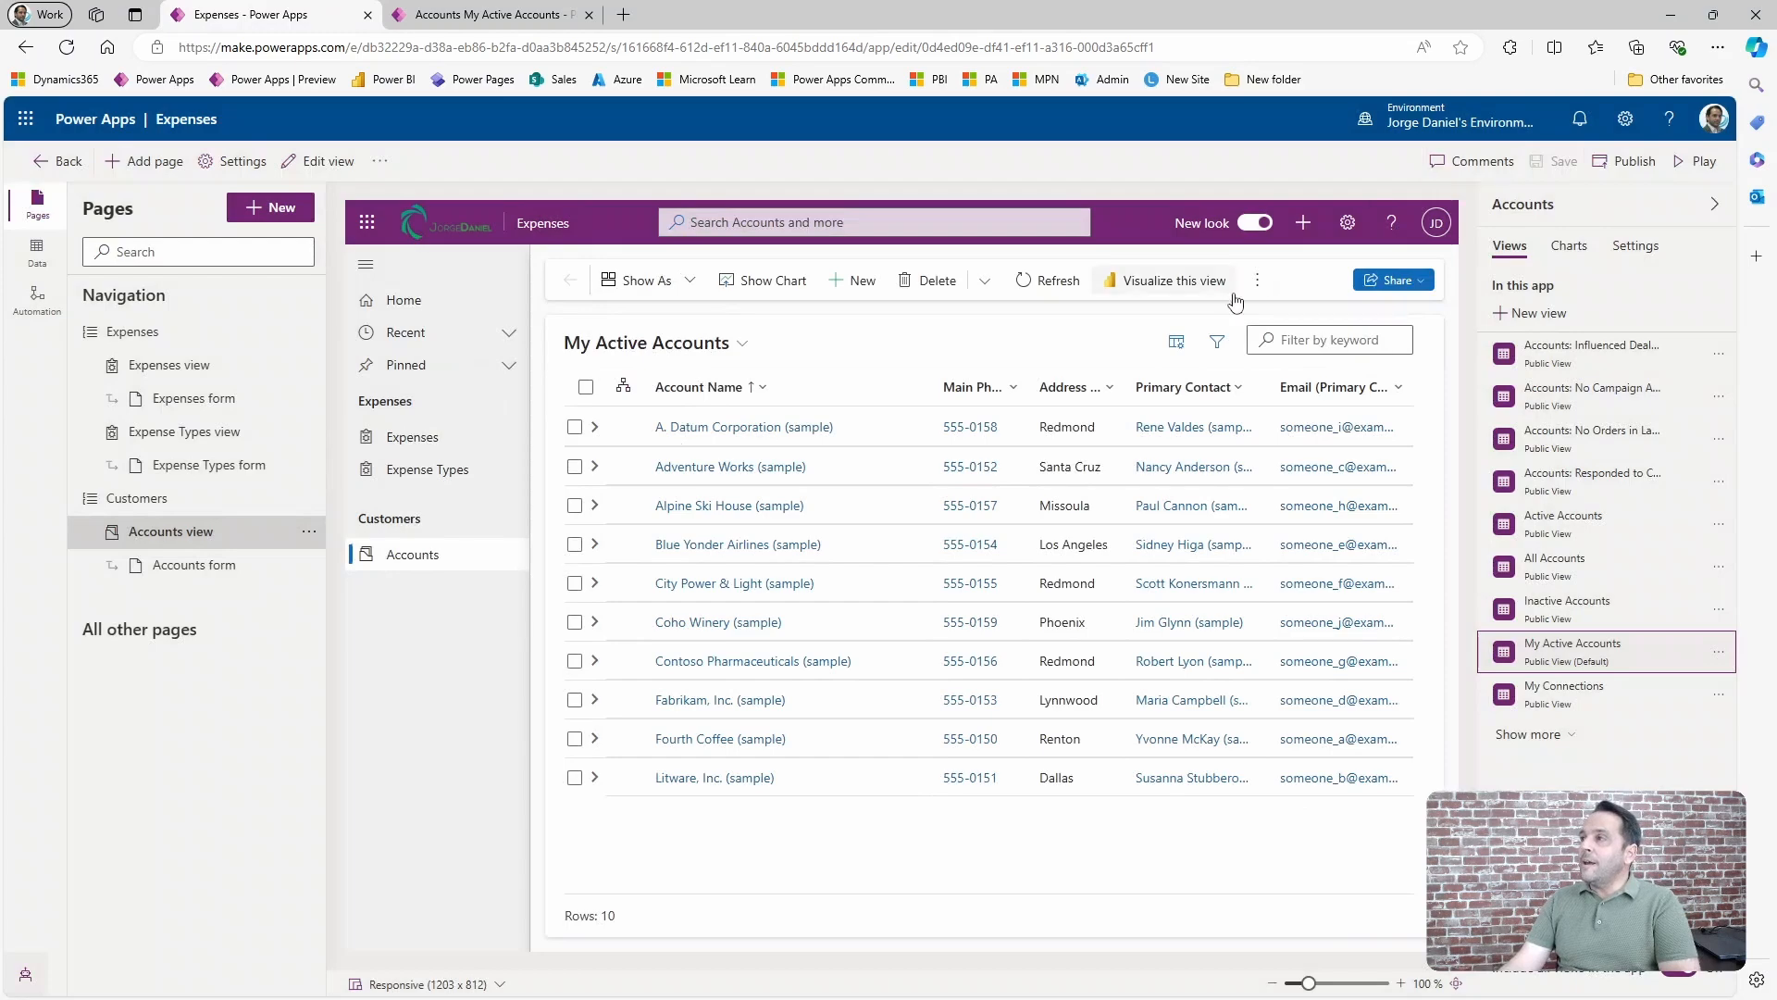
left_click(462, 15)
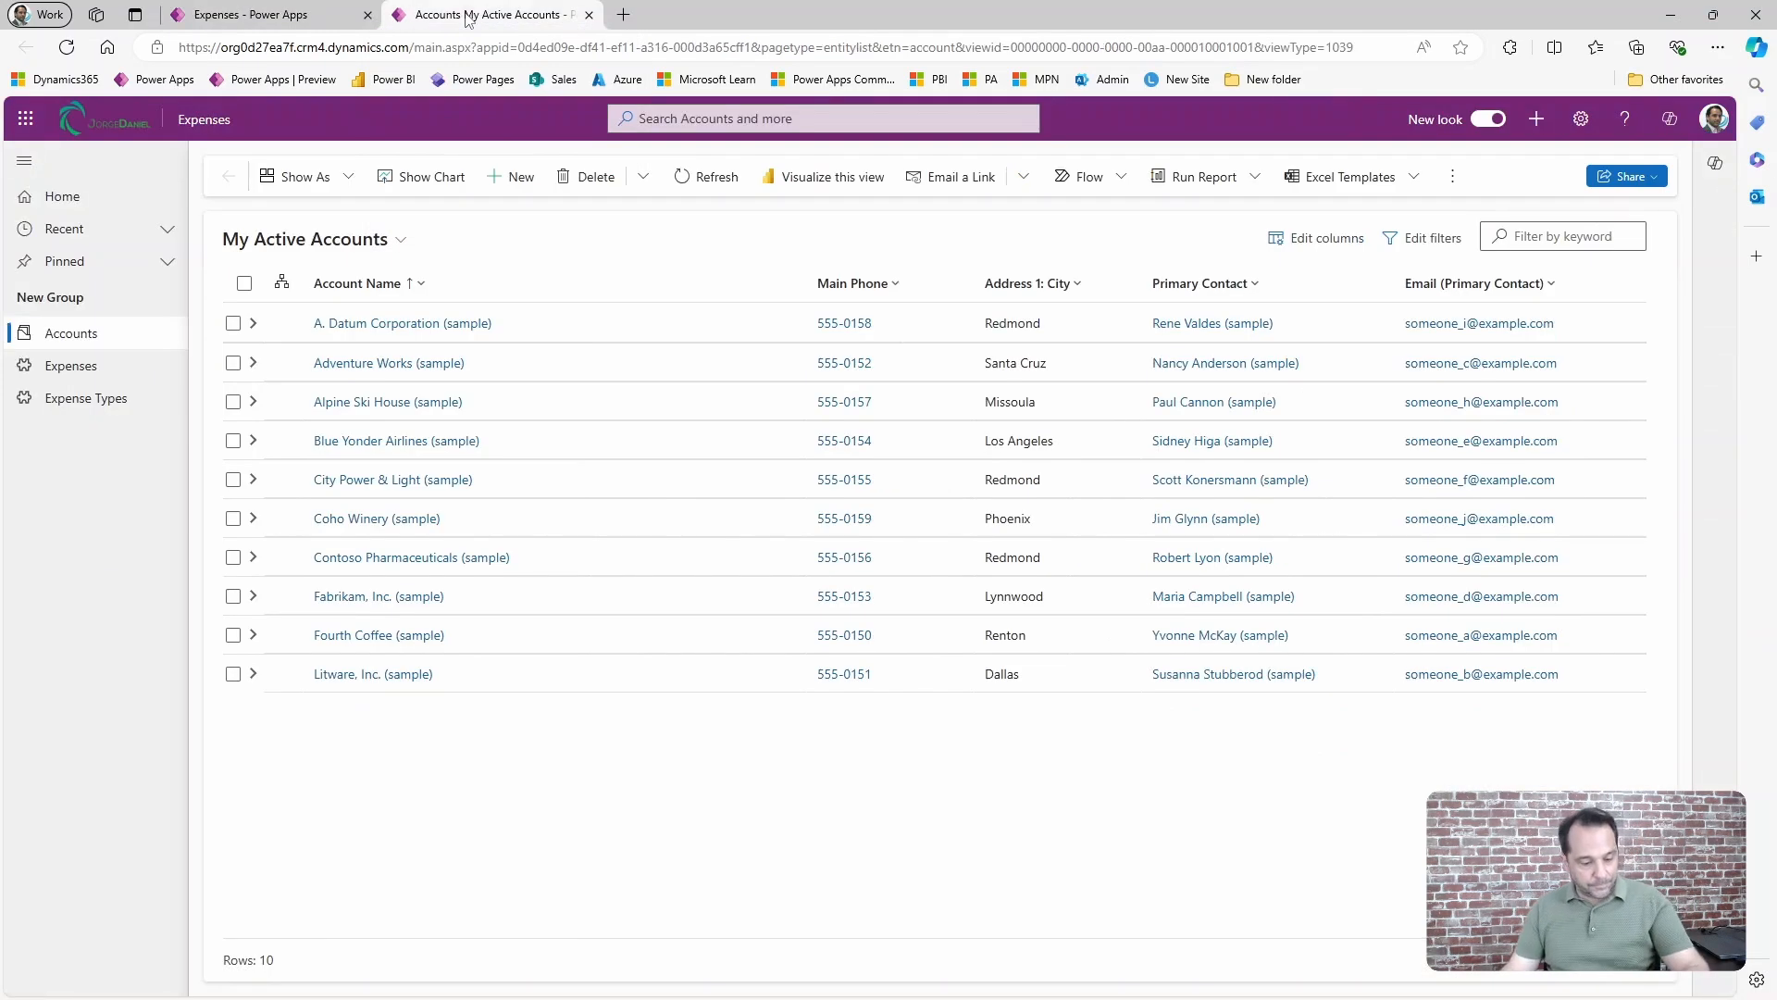